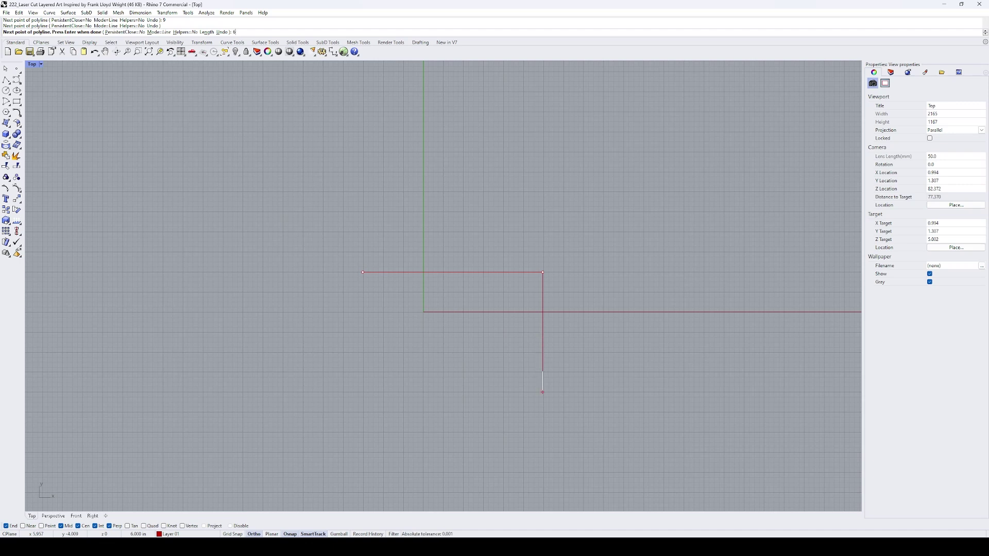
Step: Close the 9 by 6 inch rectangle and rotate it 90 degrees
{"action": "left_click", "coordinate": [363, 278]}
{"action": "left_click", "coordinate": [570, 380]}
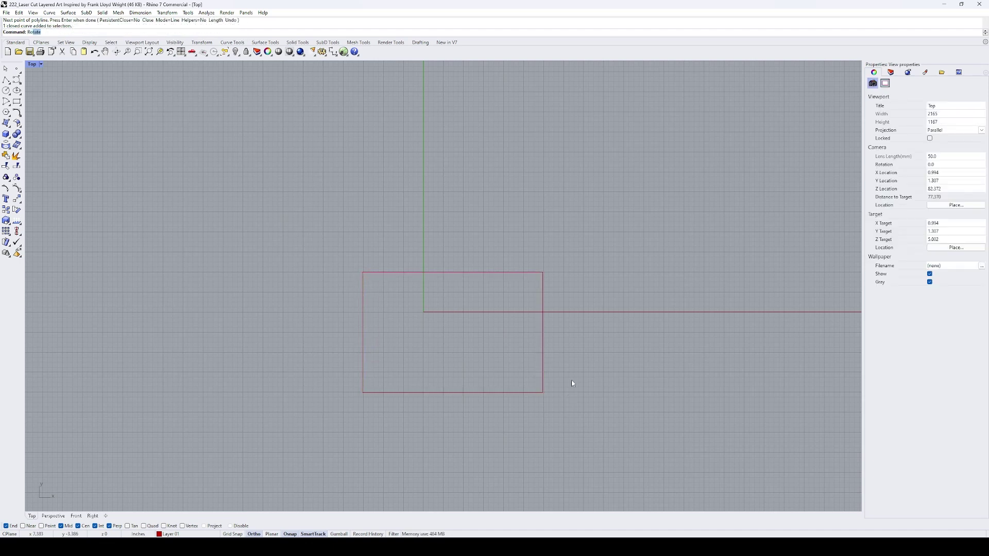
{"action": "left_click_drag", "start_coordinate": [617, 405], "coordinate": [542, 352]}
{"action": "left_click_drag", "start_coordinate": [594, 311], "coordinate": [464, 340]}
{"action": "type", "text": "Rotate"}
{"action": "key", "text": "Return"}
{"action": "left_click", "coordinate": [447, 336]}
{"action": "type", "text": "90"}
{"action": "key", "text": "Return"}
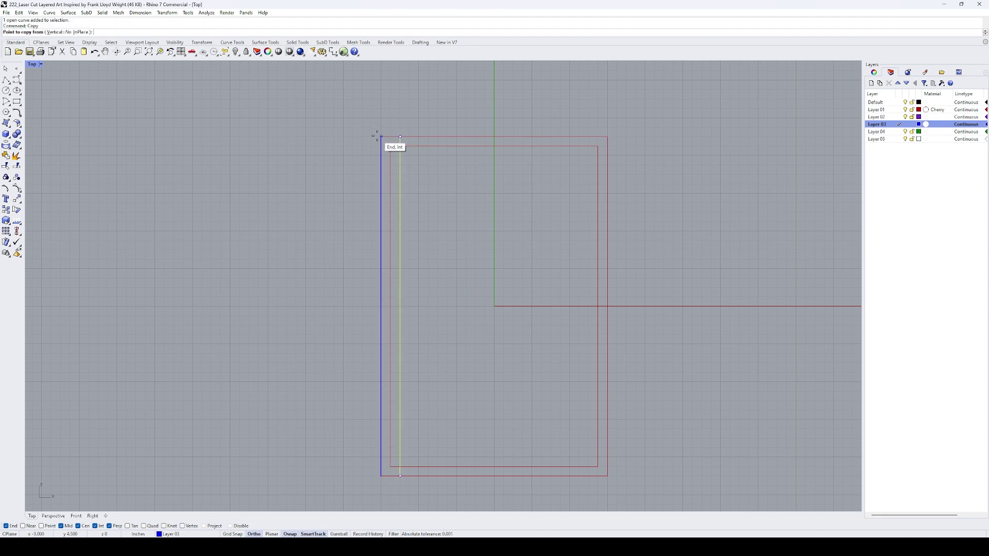
Step: Copy the selected vertical line four more times to the right along the frame's top edge at 0.5 inch spacing
{"action": "left_click", "coordinate": [378, 136]}
{"action": "left_click", "coordinate": [400, 136]}
{"action": "left_click", "coordinate": [419, 137]}
{"action": "left_click", "coordinate": [437, 136]}
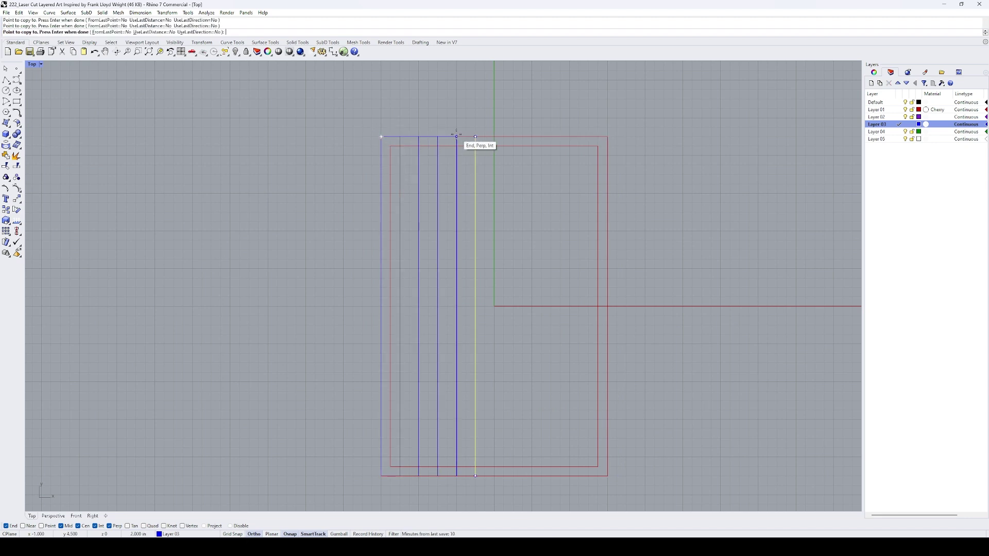
{"action": "left_click", "coordinate": [456, 137]}
{"action": "key", "text": "Return"}
Step: Copy the group of five inner vertical lines 2.5 inches and 5 inches to the right
{"action": "left_click_drag", "start_coordinate": [504, 165], "coordinate": [398, 182]}
{"action": "key", "text": "Return"}
{"action": "left_click", "coordinate": [381, 136]}
{"action": "left_click", "coordinate": [475, 136]}
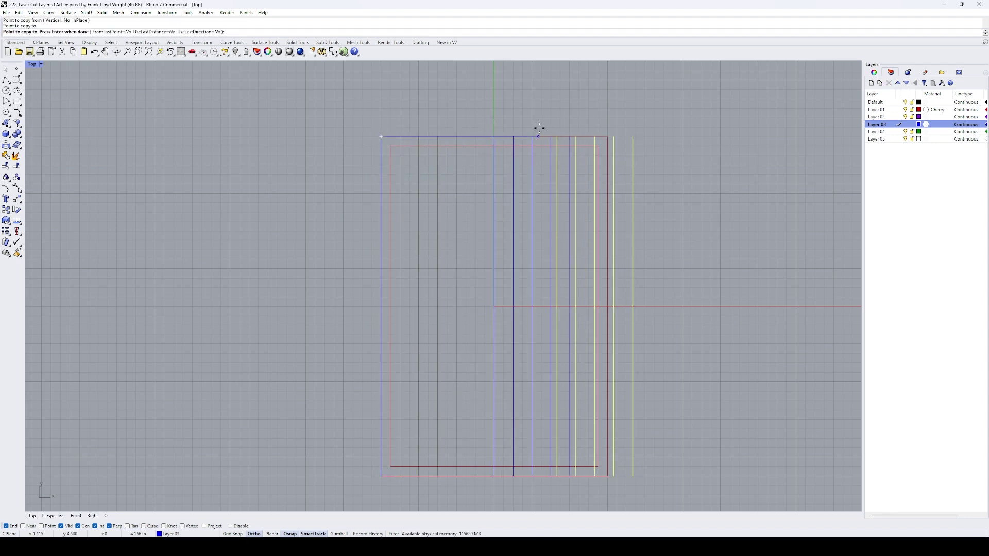
{"action": "left_click", "coordinate": [570, 136]}
{"action": "key", "text": "Return"}
Step: Delete the surplus vertical lines beyond and on the frame's right edge and the one on its left edge
{"action": "left_click_drag", "start_coordinate": [674, 167], "coordinate": [619, 188]}
{"action": "key", "text": "Delete"}
{"action": "left_click", "coordinate": [606, 149]}
{"action": "left_click", "coordinate": [628, 175]}
{"action": "key", "text": "Delete"}
{"action": "left_click", "coordinate": [381, 164]}
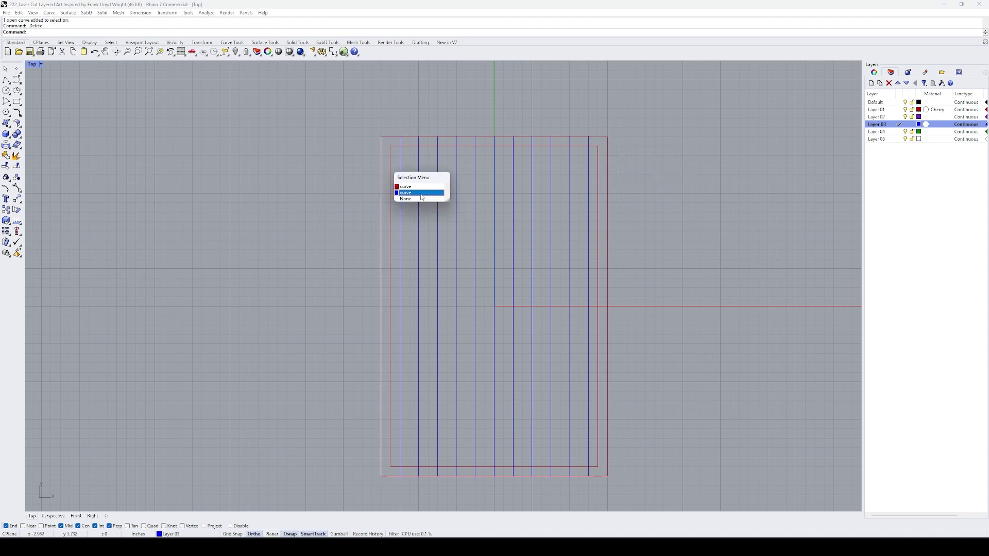
{"action": "left_click", "coordinate": [412, 192]}
{"action": "key", "text": "Delete"}
Step: Make Layer 03 current with Layer 01 locked and select all the vertical grid lines
{"action": "left_click", "coordinate": [900, 110]}
{"action": "left_click", "coordinate": [911, 126]}
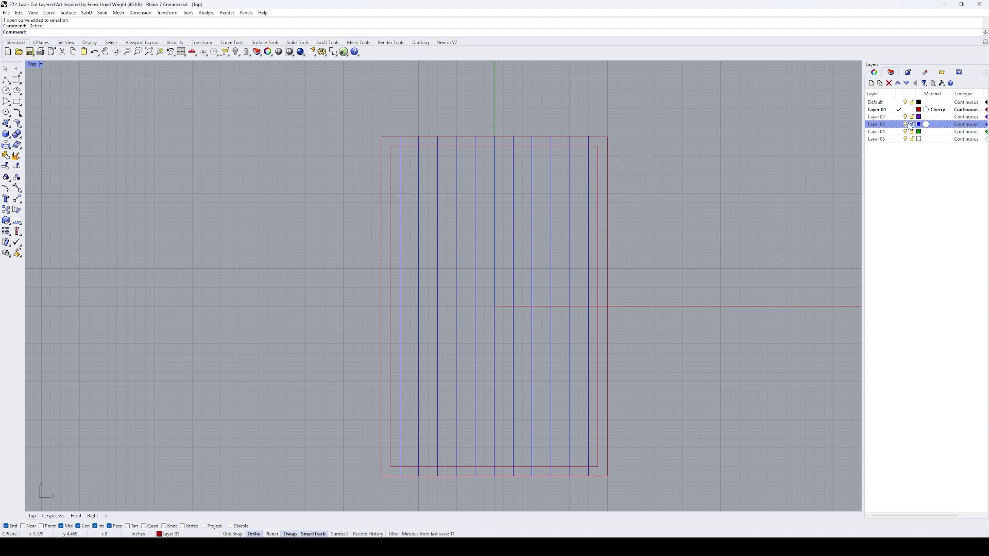
{"action": "double_click", "coordinate": [911, 124]}
{"action": "key", "text": "ctrl+a"}
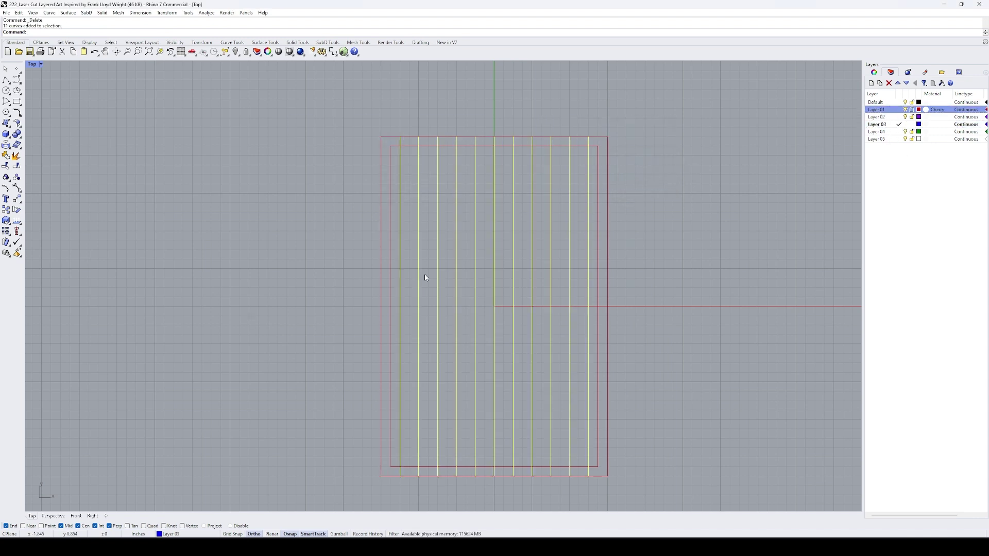
{"action": "right_click", "coordinate": [457, 268]}
{"action": "left_click", "coordinate": [481, 263]}
{"action": "key", "text": "Escape"}
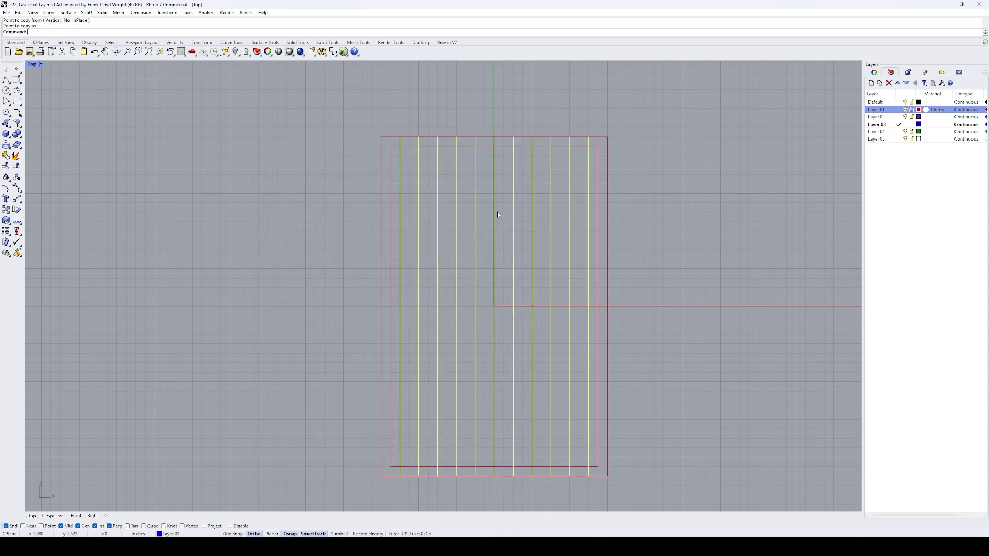
Step: Duplicate the selected vertical grid lines in place
{"action": "right_click", "coordinate": [497, 211]}
{"action": "left_click", "coordinate": [494, 136]}
{"action": "left_click", "coordinate": [495, 136]}
{"action": "right_click", "coordinate": [491, 113]}
Step: Rotate the selected lines 90 degrees about the origin and move them to start at the frame's upper-left corner
{"action": "type", "text": "ro"}
{"action": "key", "text": "Return"}
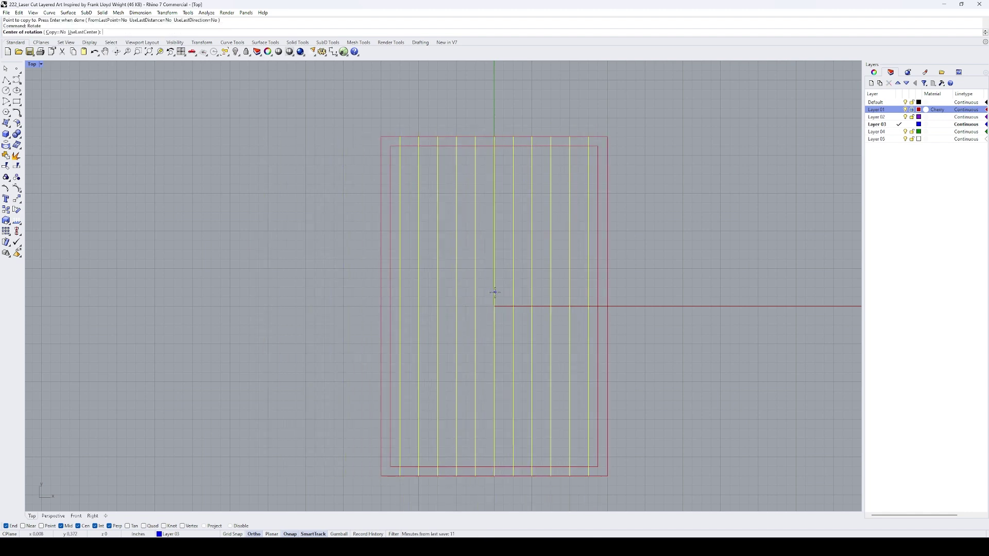
{"action": "left_click", "coordinate": [495, 307]}
{"action": "type", "text": "90"}
{"action": "key", "text": "Return"}
{"action": "left_click", "coordinate": [333, 208]}
{"action": "left_click", "coordinate": [379, 140]}
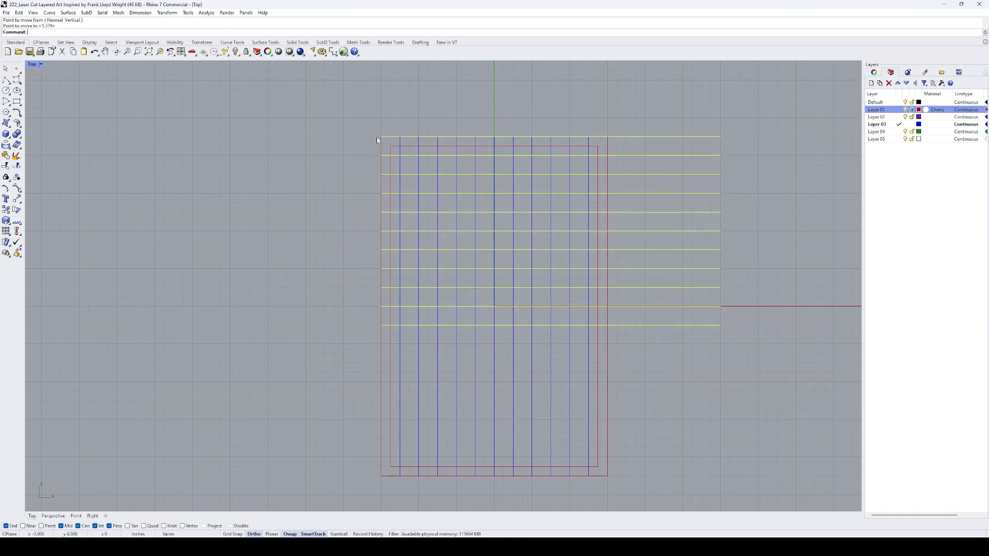
Step: Unlock Layer 01 and trim the horizontal grid lines extending past the outer rectangle's right edge
{"action": "left_click", "coordinate": [912, 110]}
{"action": "key", "text": "Escape"}
{"action": "left_click", "coordinate": [607, 397]}
{"action": "type", "text": "tr"}
{"action": "key", "text": "Return"}
{"action": "left_click_drag", "start_coordinate": [670, 356], "coordinate": [631, 117]}
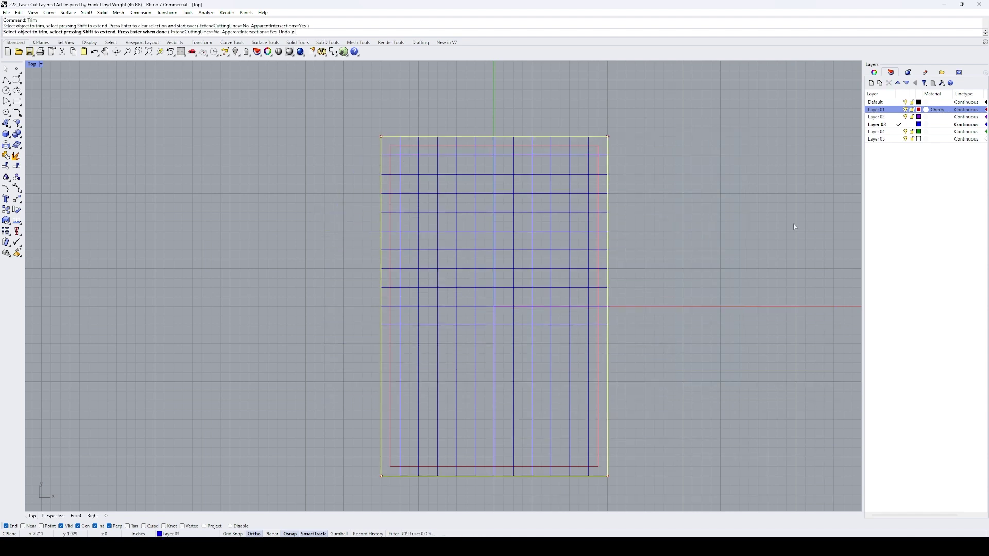
{"action": "right_click", "coordinate": [794, 225]}
{"action": "key", "text": "Return"}
Step: Copy the lowest five horizontal grid lines 2.5 inches and 5 inches downward
{"action": "left_click_drag", "start_coordinate": [591, 351], "coordinate": [592, 354]}
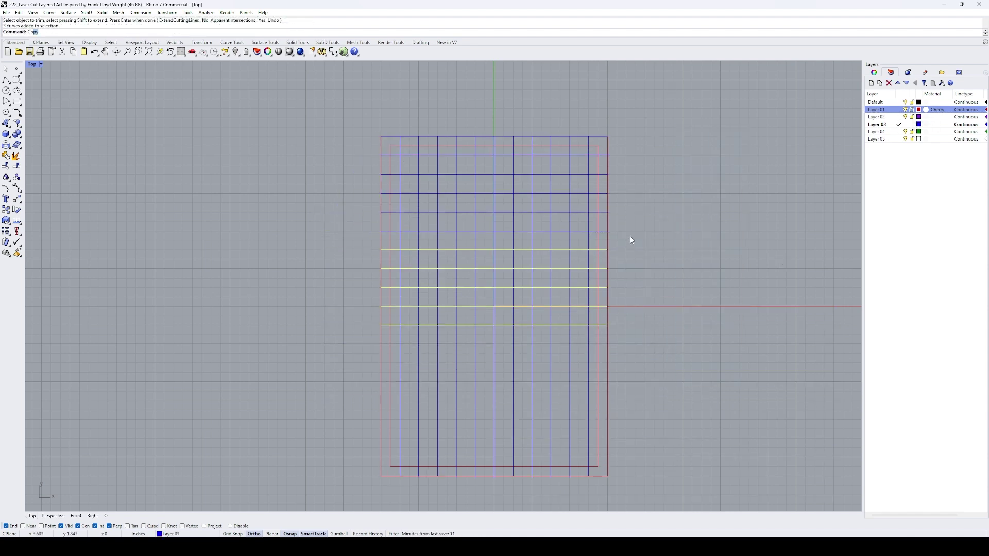
{"action": "type", "text": "copy"}
{"action": "key", "text": "Return"}
{"action": "left_click", "coordinate": [608, 231]}
{"action": "left_click", "coordinate": [607, 325]}
{"action": "left_click", "coordinate": [608, 420]}
{"action": "key", "text": "Return"}
Step: Delete the three surplus horizontal lines on and below the outer rectangle's bottom edge
{"action": "right_click_drag", "start_coordinate": [644, 505], "coordinate": [628, 379]}
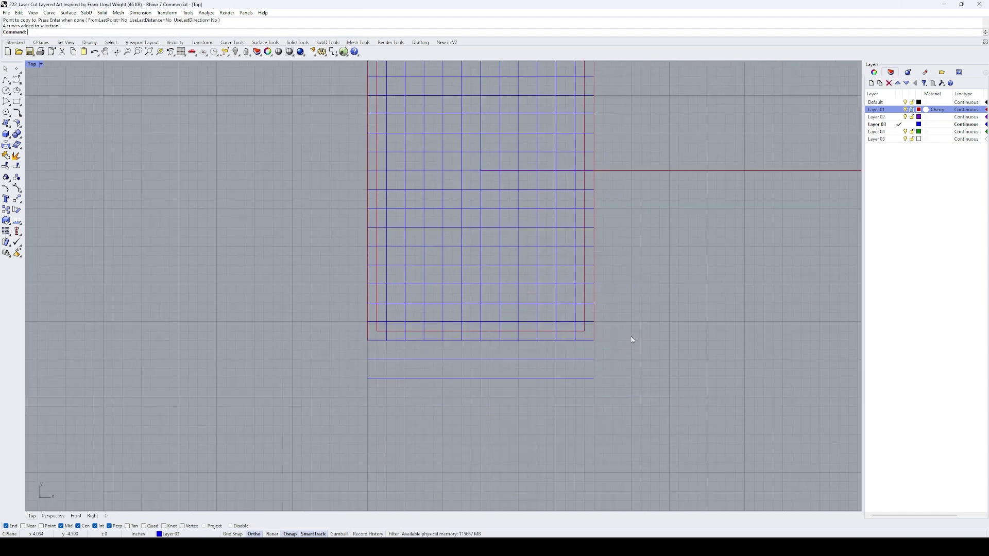
{"action": "left_click_drag", "start_coordinate": [631, 337], "coordinate": [584, 392]}
{"action": "key", "text": "Delete"}
{"action": "right_click_drag", "start_coordinate": [671, 211], "coordinate": [660, 336]}
{"action": "scroll", "coordinate": [476, 230], "scroll_direction": "up", "scroll_amount": 2}
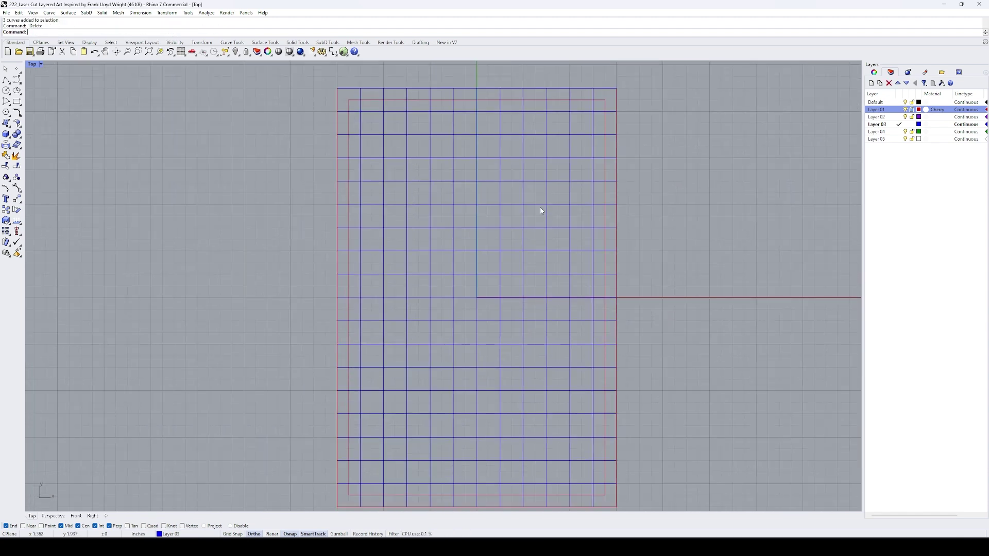
Step: Draw a 2 inch vertical line up from the shortest horizontal line's left end and connect its top to the inner frame's left edge
{"action": "left_click", "coordinate": [893, 124]}
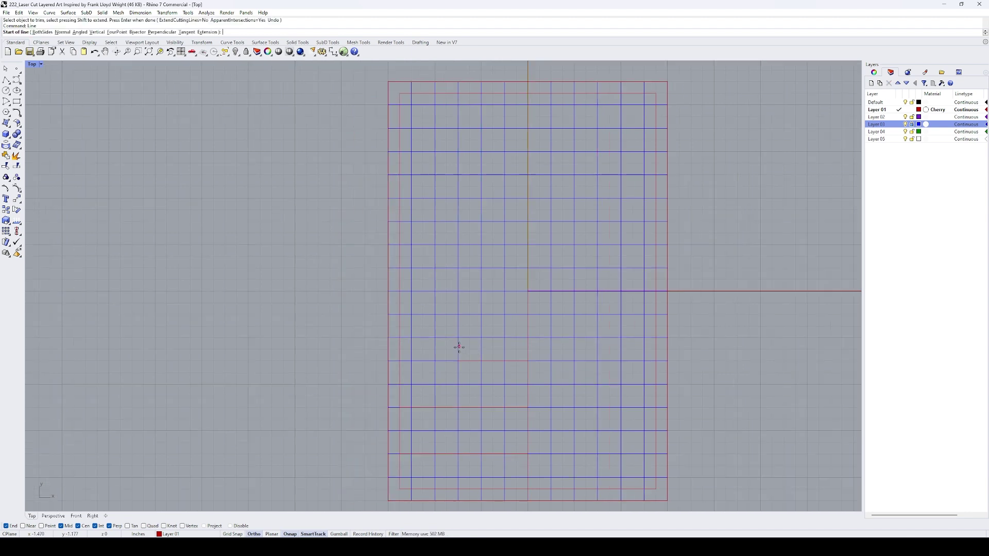
{"action": "left_click", "coordinate": [458, 361]}
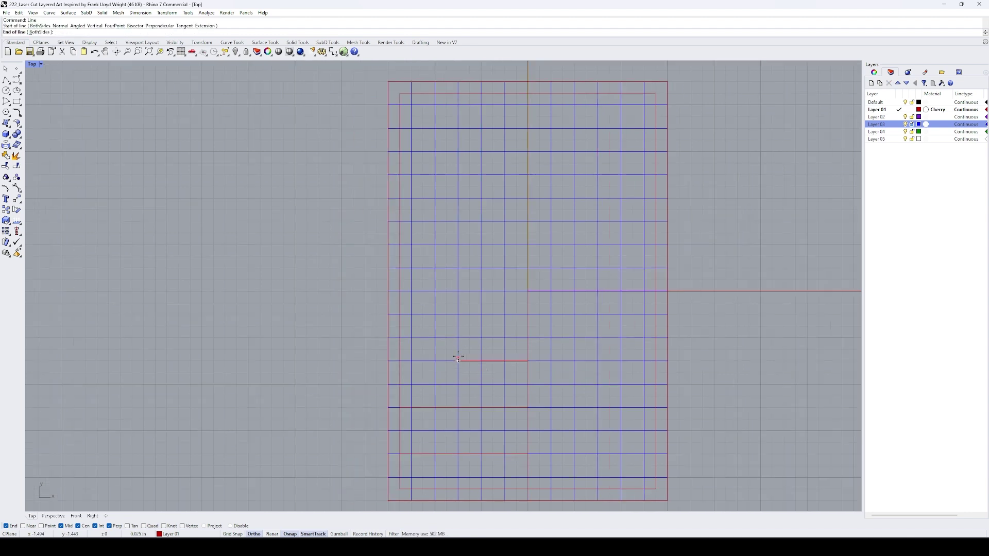
{"action": "left_click", "coordinate": [457, 268]}
{"action": "key", "text": "Return"}
{"action": "left_click", "coordinate": [458, 268]}
{"action": "left_click", "coordinate": [401, 268]}
Step: Draw a 3 inch vertical line from the new horizontal line down to the horizontal line below
{"action": "key", "text": "Return"}
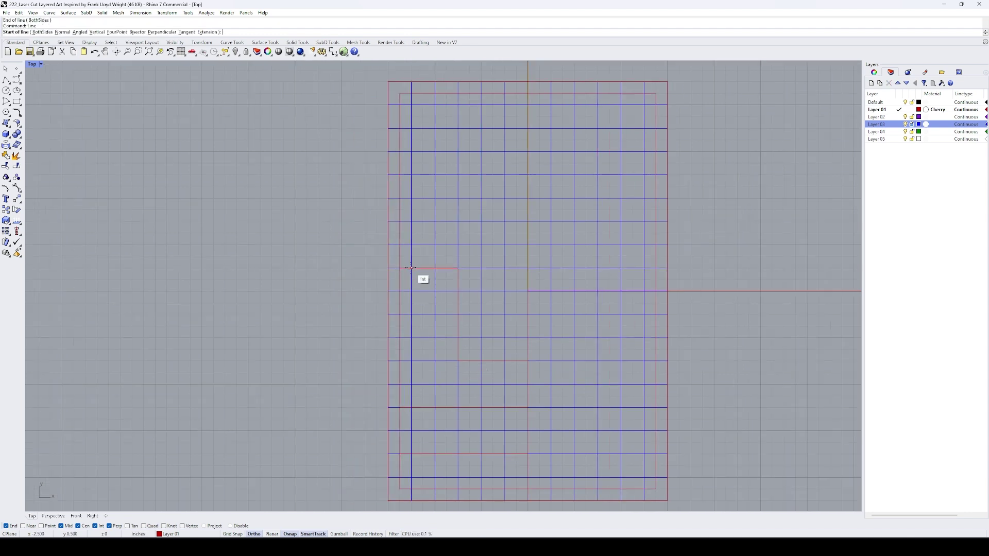
{"action": "left_click", "coordinate": [435, 268]}
{"action": "left_click", "coordinate": [434, 408]}
Step: Move the 2 inch vertical line 0.5 inch to the right
{"action": "left_click", "coordinate": [457, 326]}
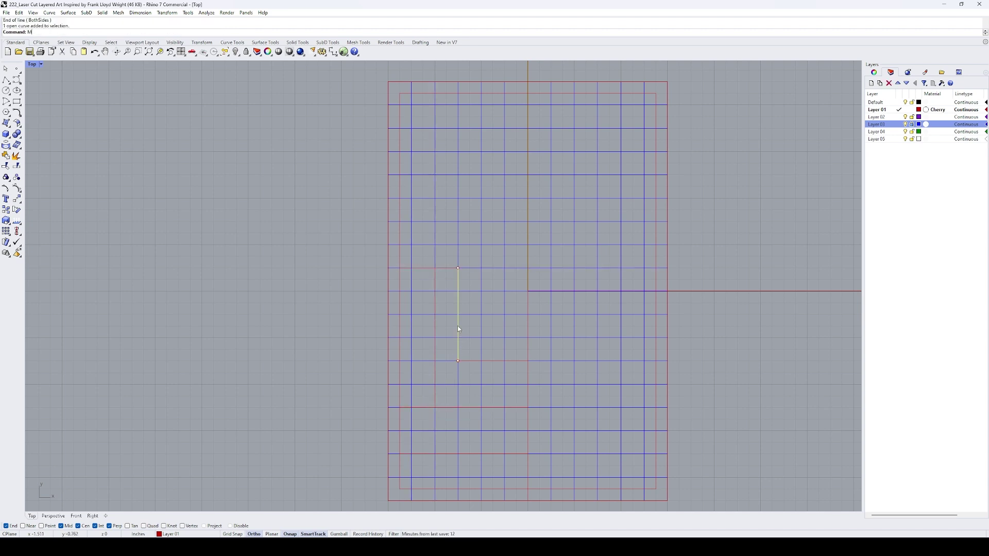
{"action": "type", "text": "m"}
{"action": "key", "text": "Return"}
{"action": "left_click", "coordinate": [457, 314]}
{"action": "left_click", "coordinate": [481, 314]}
{"action": "left_click", "coordinate": [434, 325]}
{"action": "left_click", "coordinate": [437, 339]}
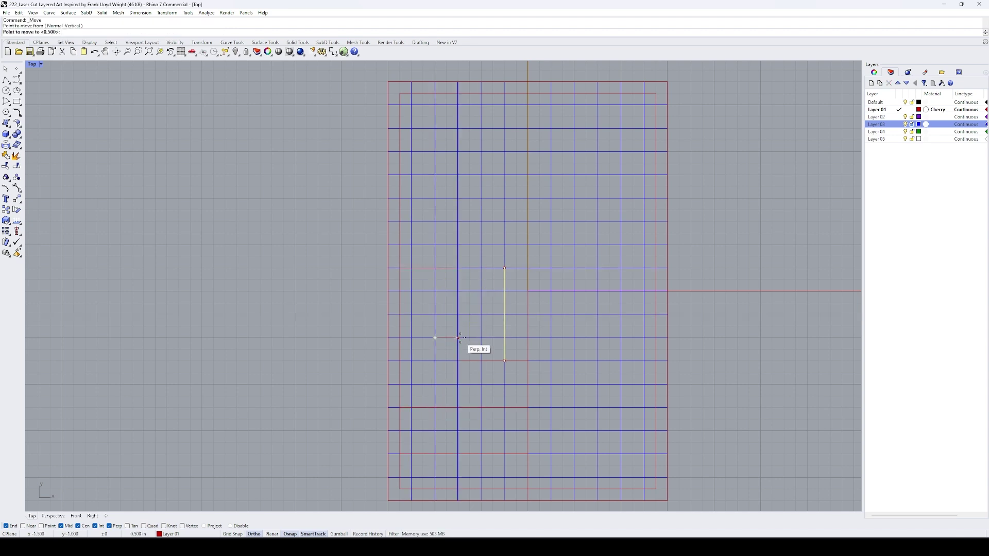
{"action": "key", "text": "Escape"}
{"action": "key", "text": "Escape"}
Step: Trim the horizontal line's left end where it passes the bottom of the 3 inch vertical line
{"action": "key", "text": "Return"}
{"action": "left_click", "coordinate": [435, 395]}
{"action": "key", "text": "Return"}
{"action": "left_click", "coordinate": [427, 408]}
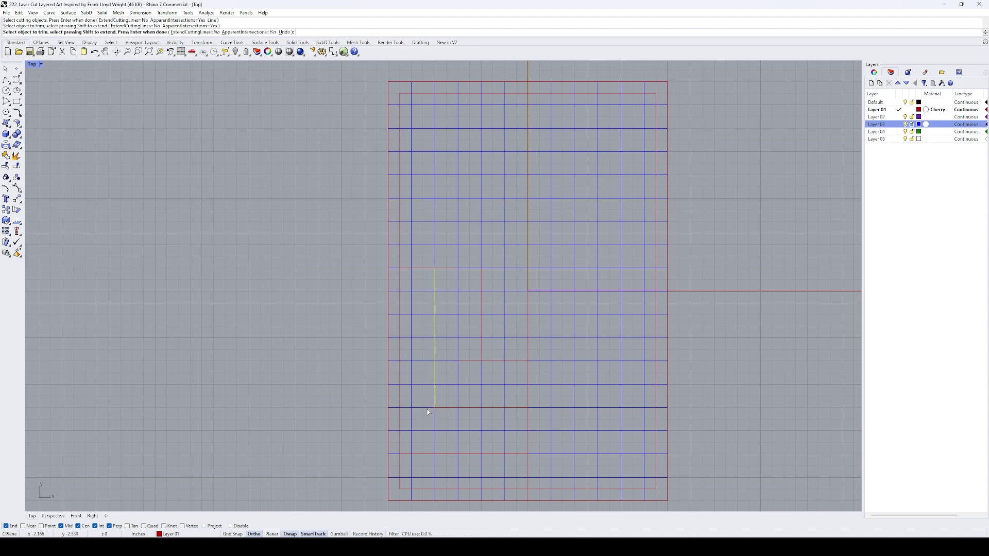
{"action": "key", "text": "Return"}
Step: Trim the shortest horizontal line's left end back to the 2 inch vertical line
{"action": "key", "text": "Return"}
{"action": "left_click", "coordinate": [481, 354]}
{"action": "key", "text": "Return"}
{"action": "left_click", "coordinate": [470, 361]}
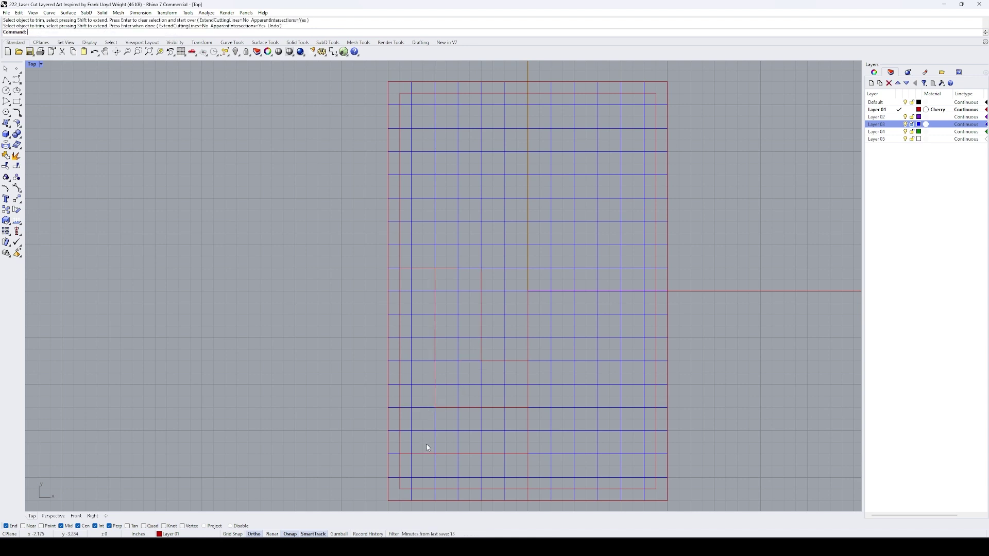
Step: Extend the shortest horizontal line left to the 3 inch vertical line
{"action": "left_click_drag", "start_coordinate": [453, 359], "coordinate": [423, 371]}
{"action": "type", "text": "Extend"}
{"action": "key", "text": "Return"}
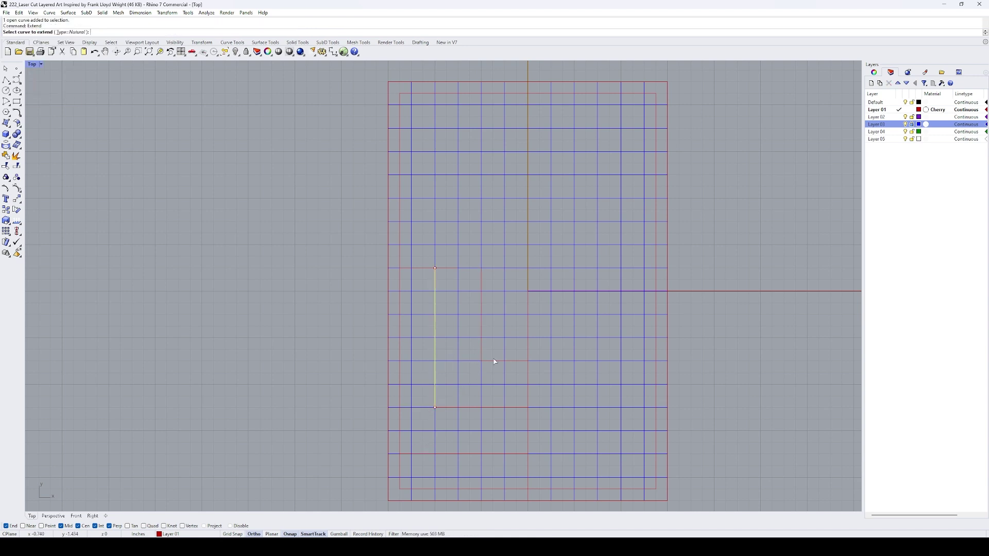
{"action": "left_click", "coordinate": [495, 361]}
{"action": "key", "text": "Return"}
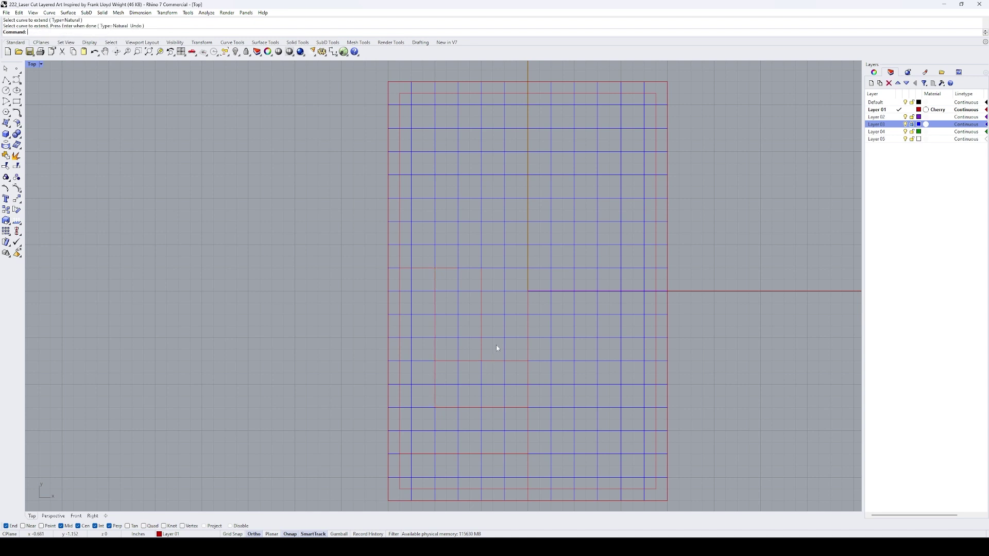
Step: With Layer 03 temporarily hidden, stretch the upper horizontal line's right end to the top of the shifted vertical line
{"action": "left_click", "coordinate": [905, 124]}
{"action": "left_click", "coordinate": [907, 124]}
{"action": "left_click", "coordinate": [906, 125]}
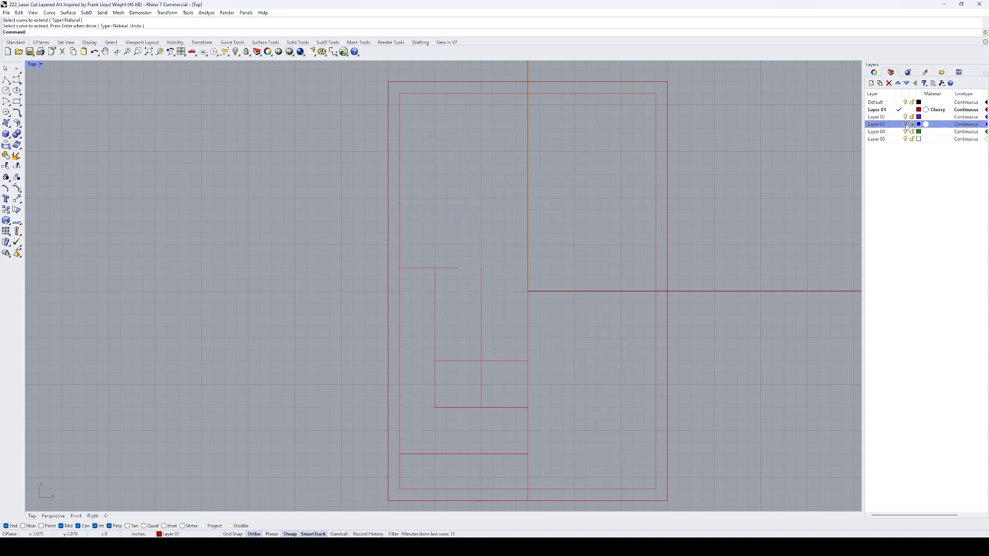
{"action": "left_click", "coordinate": [458, 268]}
{"action": "key", "text": "Return"}
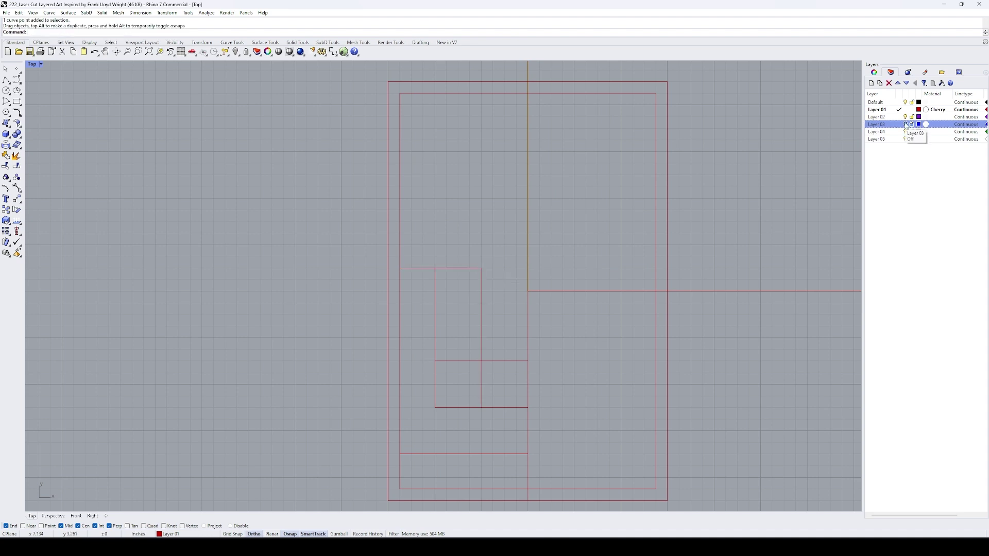
{"action": "left_click", "coordinate": [906, 125]}
{"action": "left_click", "coordinate": [480, 271]}
{"action": "right_click_drag", "start_coordinate": [482, 267], "coordinate": [475, 372]}
{"action": "left_click_drag", "start_coordinate": [475, 372], "coordinate": [474, 280]}
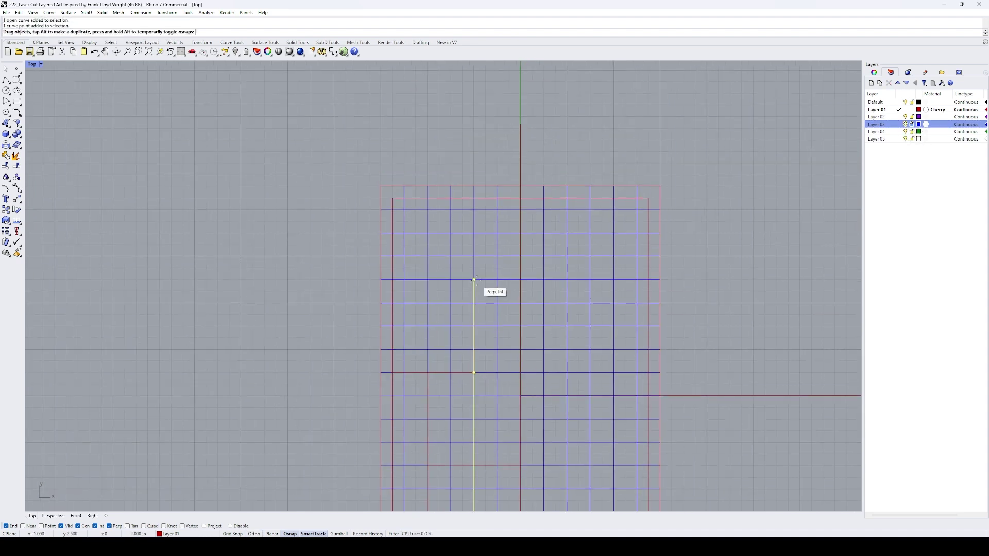
{"action": "key", "text": "Escape"}
Step: Draw a diagonal from the inner frame's upper-left corner to the center line and stretch the vertical line's top up 2 inches to meet it
{"action": "type", "text": "l"}
{"action": "key", "text": "Return"}
{"action": "left_click", "coordinate": [393, 199]}
{"action": "left_click", "coordinate": [520, 326]}
{"action": "key", "text": "Return"}
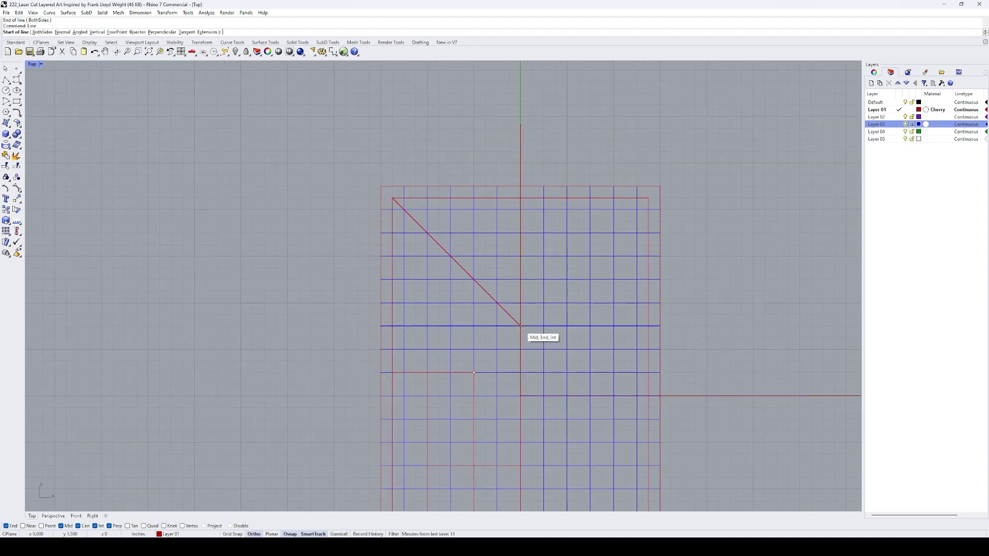
{"action": "right_click_drag", "start_coordinate": [520, 326], "coordinate": [521, 296]}
{"action": "key", "text": "Escape"}
{"action": "left_click_drag", "start_coordinate": [474, 342], "coordinate": [474, 249]}
{"action": "key", "text": "Escape"}
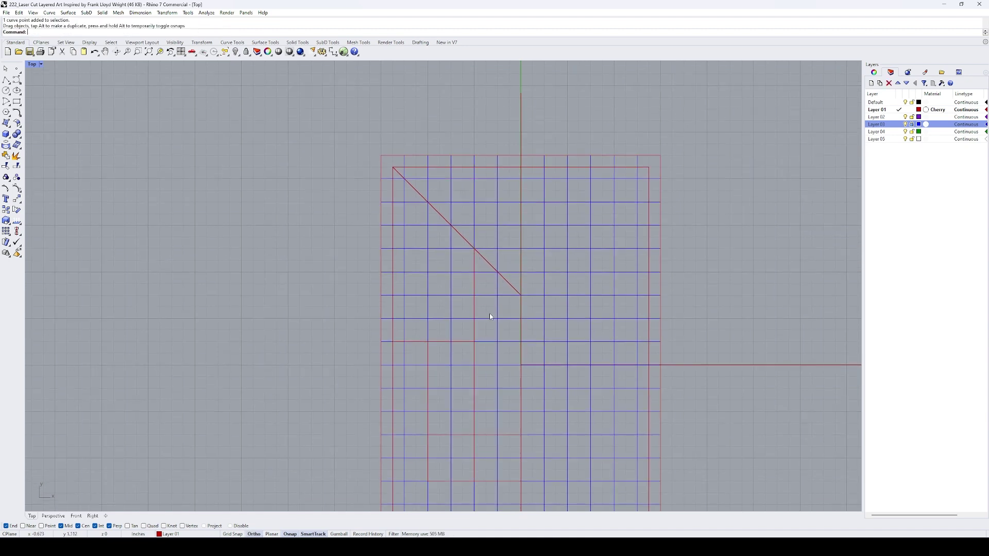
Step: From the vertical line's top on the diagonal, draw a horizontal line to the inner frame's left edge and a diagonal up to the center line
{"action": "key", "text": "Return"}
{"action": "left_click", "coordinate": [475, 249]}
{"action": "left_click", "coordinate": [393, 249]}
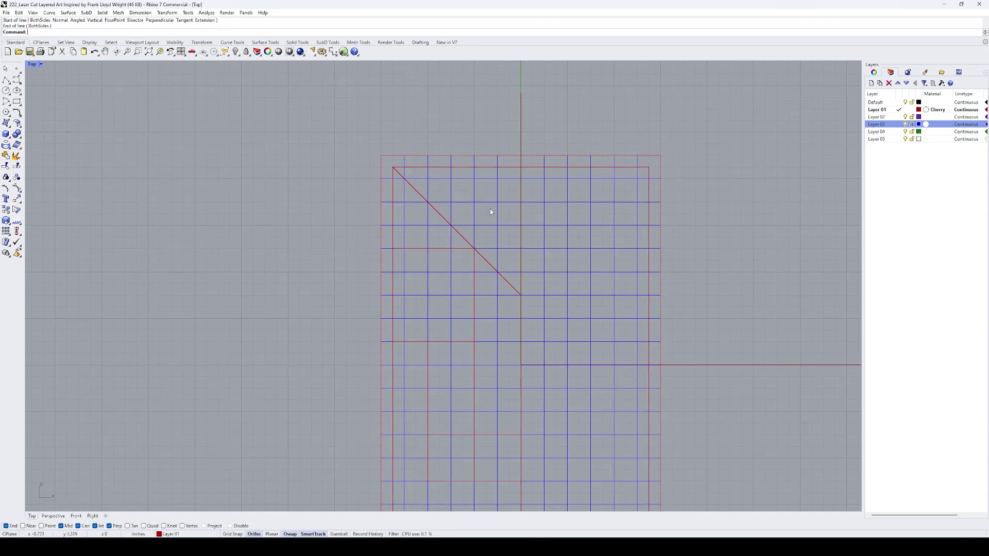
{"action": "key", "text": "Return"}
{"action": "left_click", "coordinate": [474, 248]}
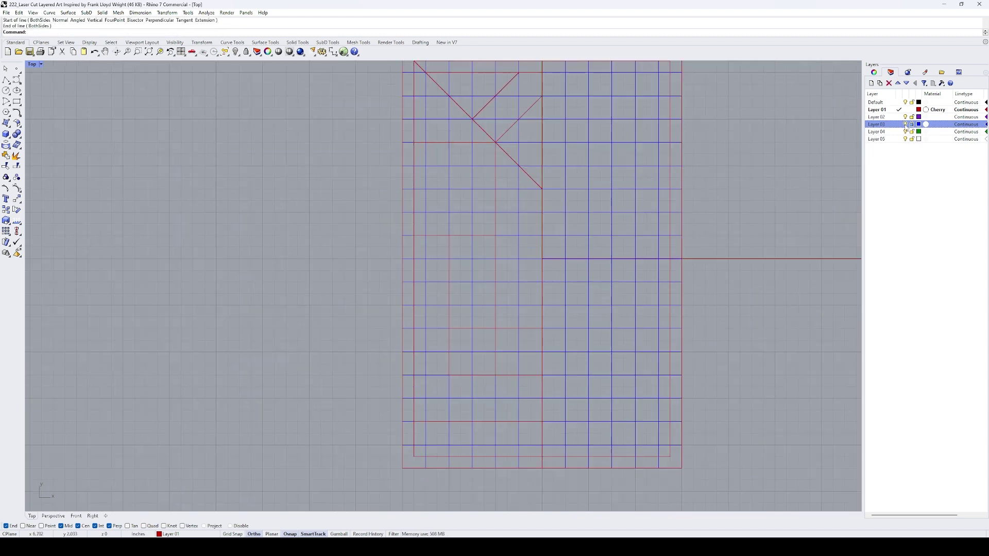
Step: Hide Layer 03 and extend the 3 inch vertical line down to the inner frame's bottom edge
{"action": "left_click", "coordinate": [905, 124]}
{"action": "left_click_drag", "start_coordinate": [485, 427], "coordinate": [474, 400]}
{"action": "type", "text": "Extend"}
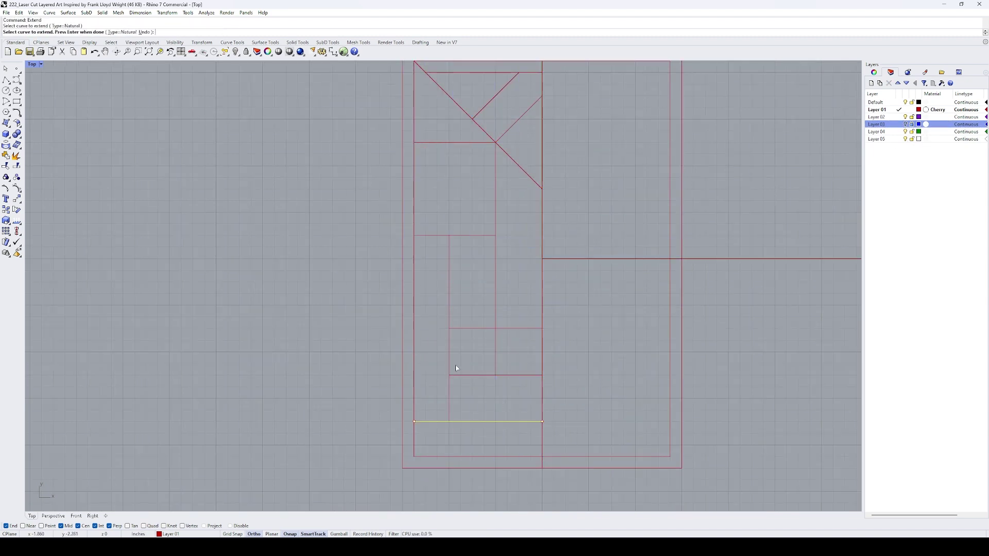
{"action": "key", "text": "Return"}
{"action": "left_click", "coordinate": [453, 456]}
{"action": "key", "text": "Return"}
{"action": "left_click", "coordinate": [450, 416]}
{"action": "key", "text": "Return"}
{"action": "left_click", "coordinate": [496, 358]}
{"action": "left_click", "coordinate": [527, 329]}
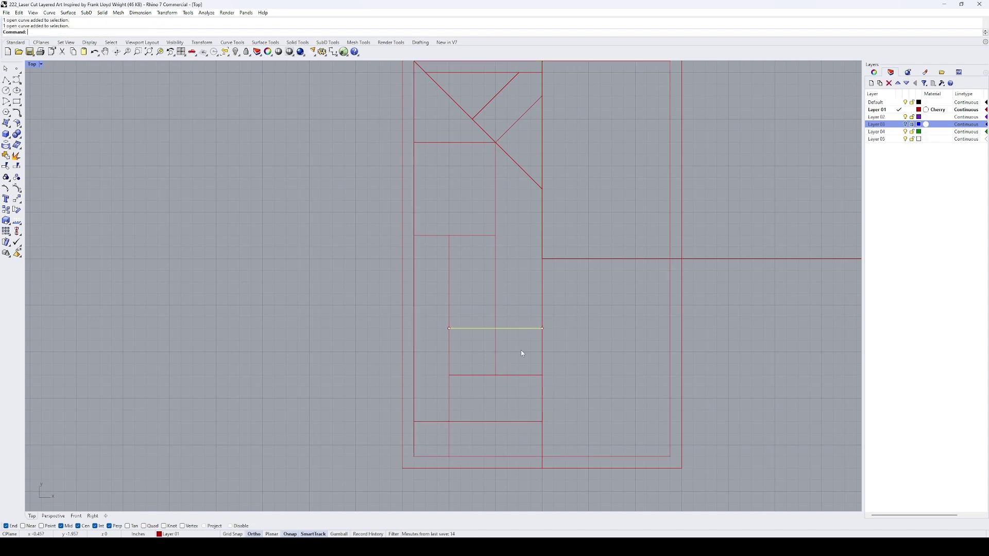
{"action": "key", "text": "Escape"}
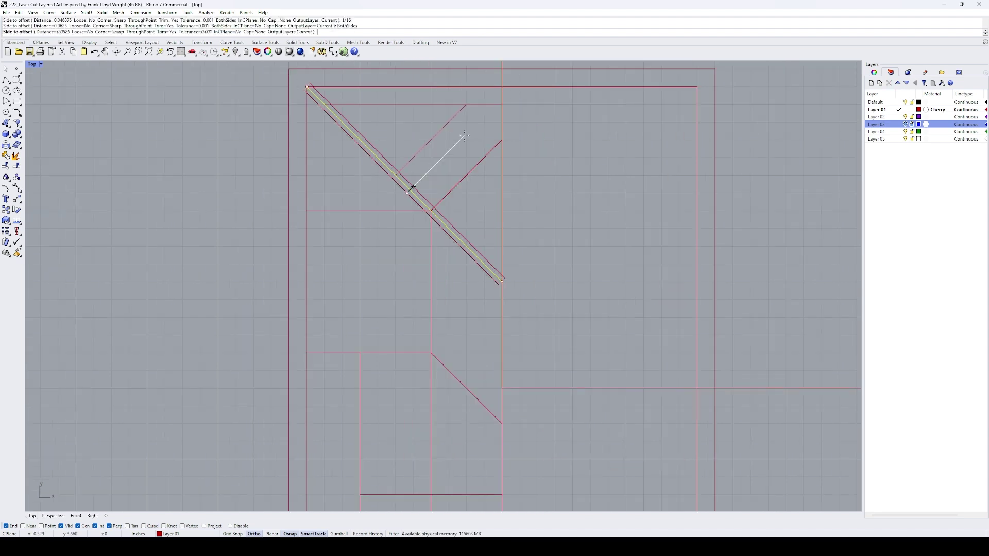
Step: Offset the three upper diagonals and the upper horizontal line 1/16 inch to both sides
{"action": "left_click", "coordinate": [456, 146]}
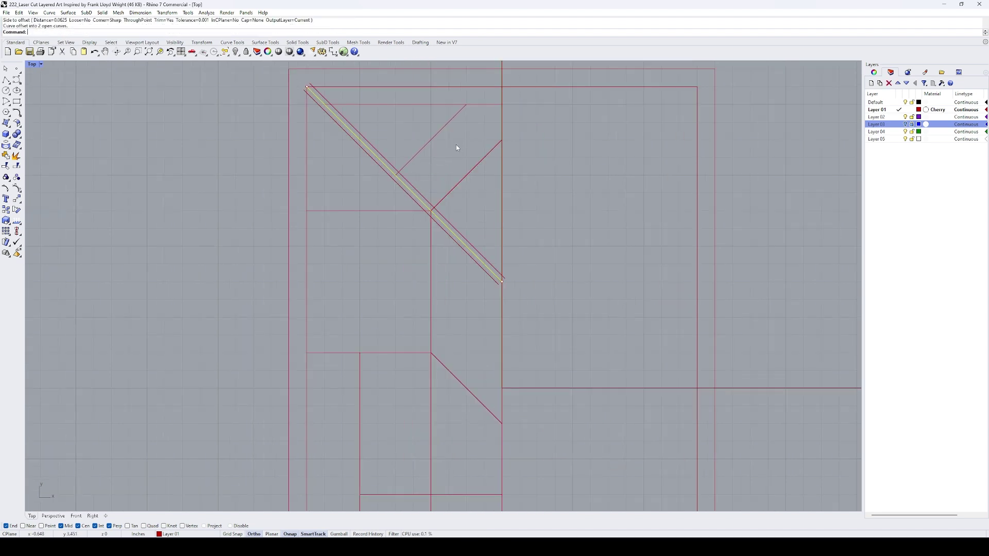
{"action": "key", "text": "Return"}
{"action": "left_click", "coordinate": [425, 147]}
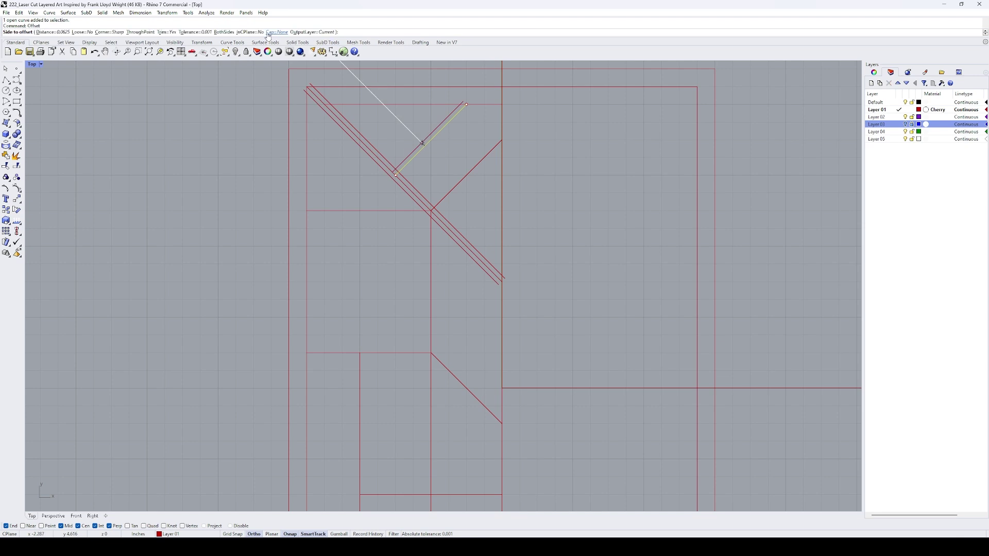
{"action": "left_click", "coordinate": [386, 111]}
{"action": "left_click", "coordinate": [465, 175]}
{"action": "key", "text": "Return"}
{"action": "left_click", "coordinate": [224, 32]}
{"action": "left_click", "coordinate": [411, 119]}
{"action": "left_click", "coordinate": [378, 211]}
{"action": "key", "text": "Return"}
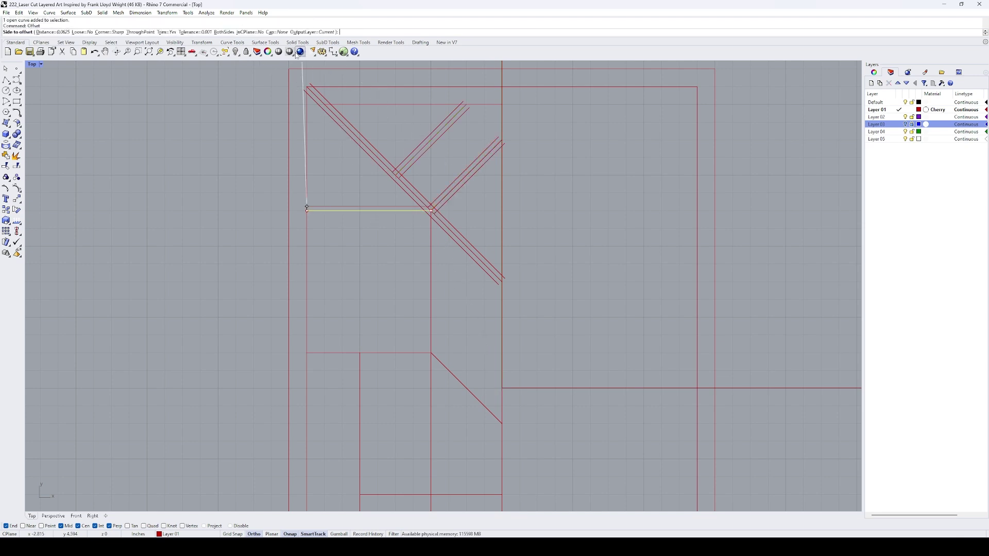
{"action": "left_click", "coordinate": [225, 32]}
{"action": "left_click", "coordinate": [431, 274]}
{"action": "key", "text": "Return"}
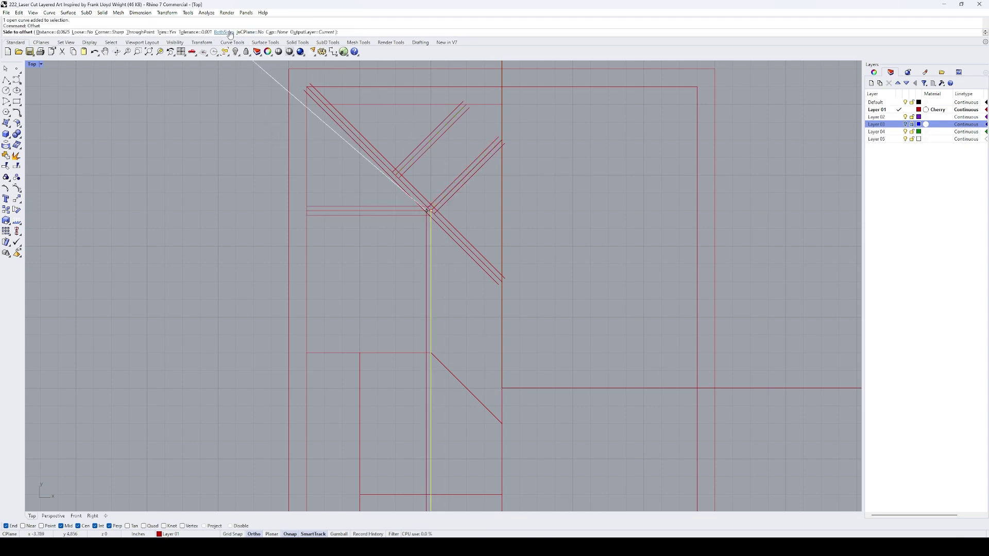
{"action": "left_click", "coordinate": [230, 32]}
{"action": "key", "text": "Escape"}
Step: Offset the outer lower vertical line and the long vertical line beside it 1/16 inch to both sides
{"action": "right_click_drag", "start_coordinate": [361, 400], "coordinate": [380, 276]}
{"action": "left_click", "coordinate": [379, 276]}
{"action": "key", "text": "Return"}
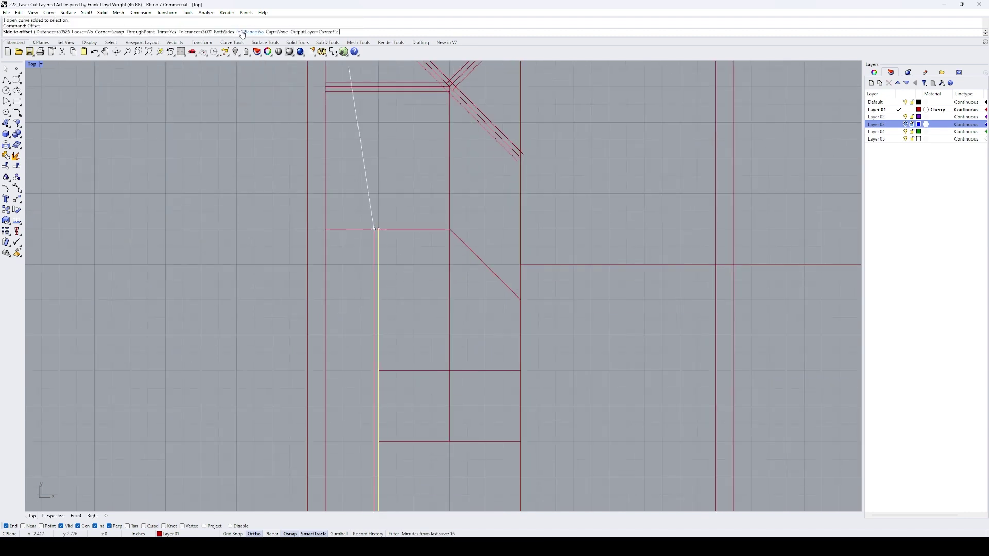
{"action": "left_click", "coordinate": [226, 33]}
{"action": "left_click", "coordinate": [361, 258]}
{"action": "left_click", "coordinate": [449, 275]}
{"action": "key", "text": "Return"}
{"action": "left_click", "coordinate": [226, 33]}
{"action": "right_click_drag", "start_coordinate": [428, 300], "coordinate": [420, 238]}
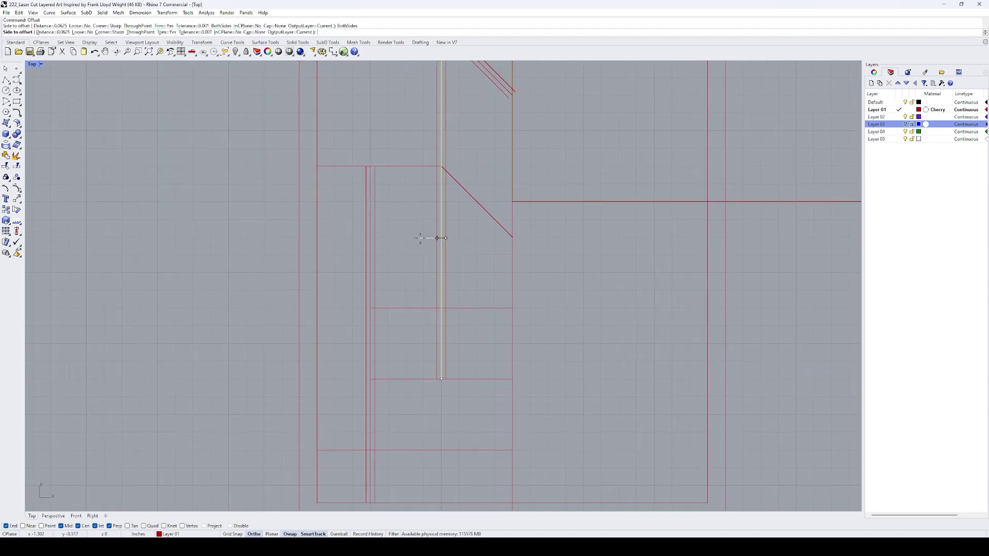
{"action": "left_click", "coordinate": [396, 246]}
Step: Offset the three lower horizontal lines that end at the center line 1/16 inch to both sides
{"action": "scroll", "coordinate": [412, 323], "scroll_direction": "down", "scroll_amount": 4}
{"action": "left_click", "coordinate": [412, 313]}
{"action": "key", "text": "Return"}
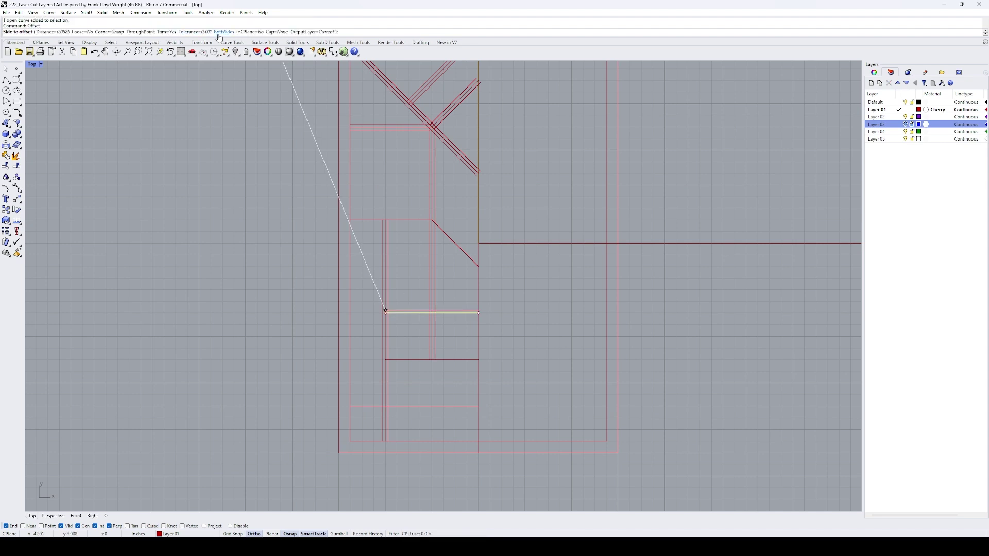
{"action": "left_click", "coordinate": [225, 33]}
{"action": "left_click", "coordinate": [407, 240]}
{"action": "left_click", "coordinate": [413, 360]}
{"action": "key", "text": "Return"}
{"action": "left_click", "coordinate": [229, 33]}
{"action": "left_click", "coordinate": [405, 245]}
{"action": "left_click", "coordinate": [403, 406]}
{"action": "key", "text": "Return"}
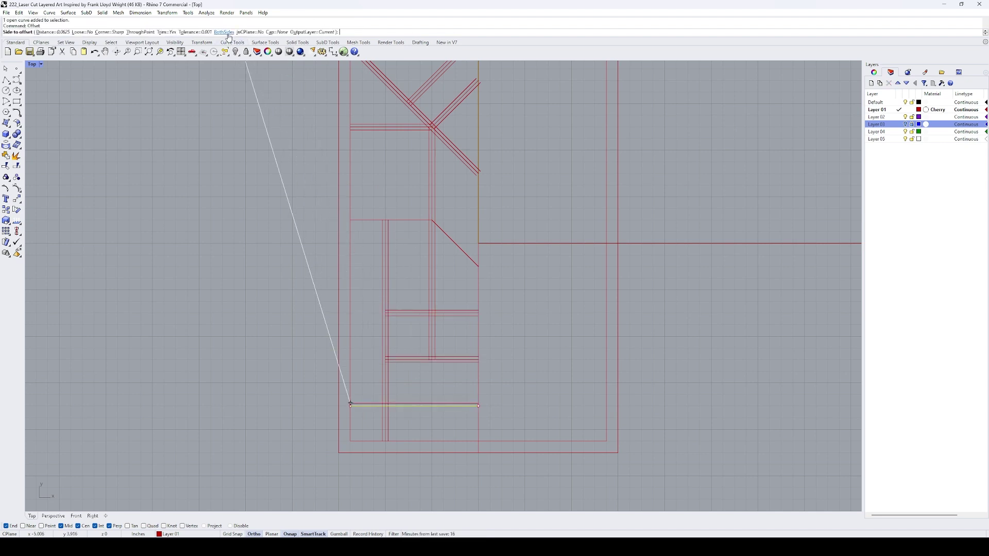
{"action": "left_click", "coordinate": [225, 32]}
{"action": "left_click", "coordinate": [406, 192]}
Step: Shorten the vertical center line so it runs only between the inner frame's top and bottom edges
{"action": "left_click", "coordinate": [479, 200]}
{"action": "scroll", "coordinate": [439, 250], "scroll_direction": "down", "scroll_amount": 4}
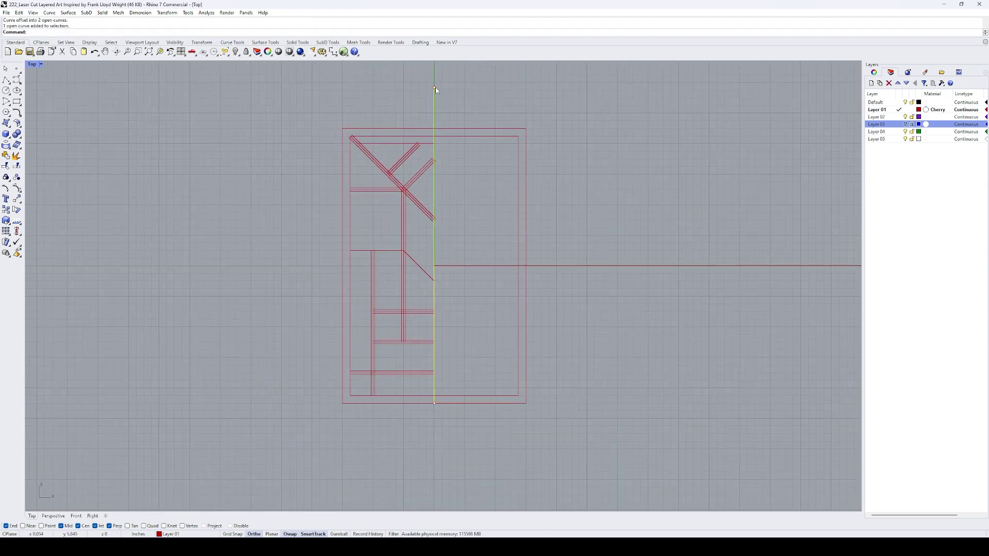
{"action": "left_click_drag", "start_coordinate": [436, 91], "coordinate": [434, 453]}
{"action": "scroll", "coordinate": [457, 206], "scroll_direction": "up", "scroll_amount": 1}
{"action": "scroll", "coordinate": [391, 190], "scroll_direction": "up", "scroll_amount": 2}
Step: Delete the 1/16 inch offsets of the long diagonal and long vertical line, and offset the diagonal 1/8 inch to both sides
{"action": "left_click", "coordinate": [380, 185]}
{"action": "key", "text": "Delete"}
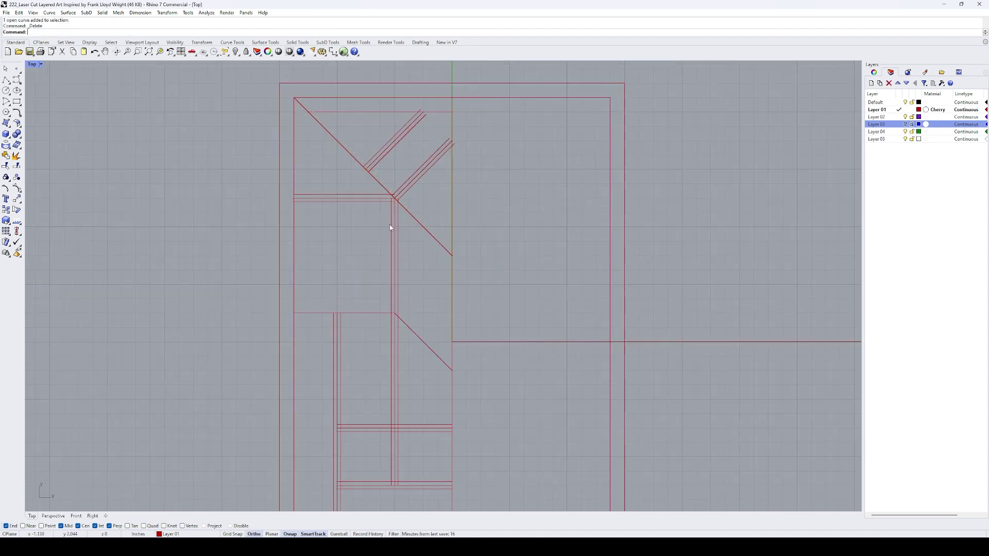
{"action": "type", "text": "offset"}
{"action": "key", "text": "Return"}
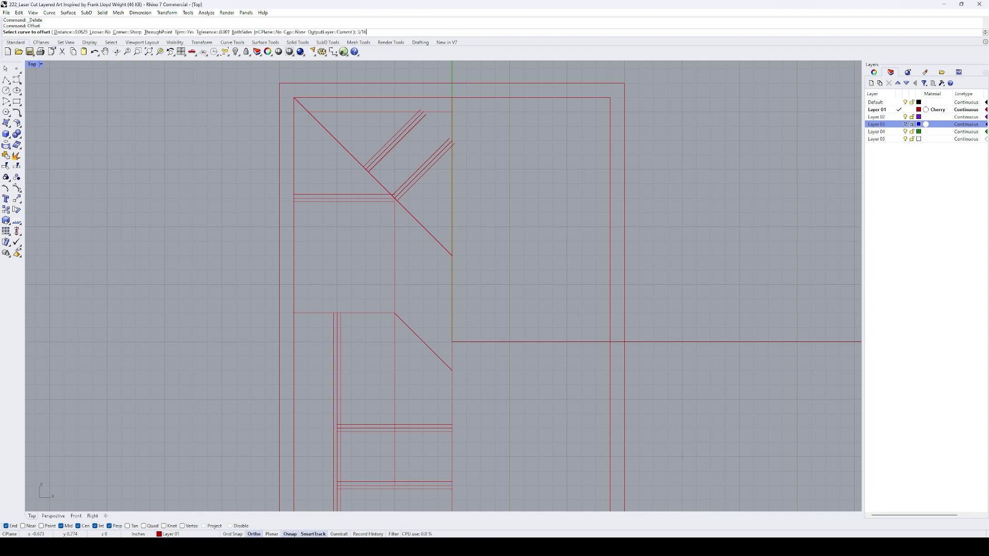
{"action": "type", "text": "3/16"}
{"action": "key", "text": "Return"}
{"action": "left_click", "coordinate": [418, 221]}
{"action": "type", "text": "1/8"}
{"action": "key", "text": "Return"}
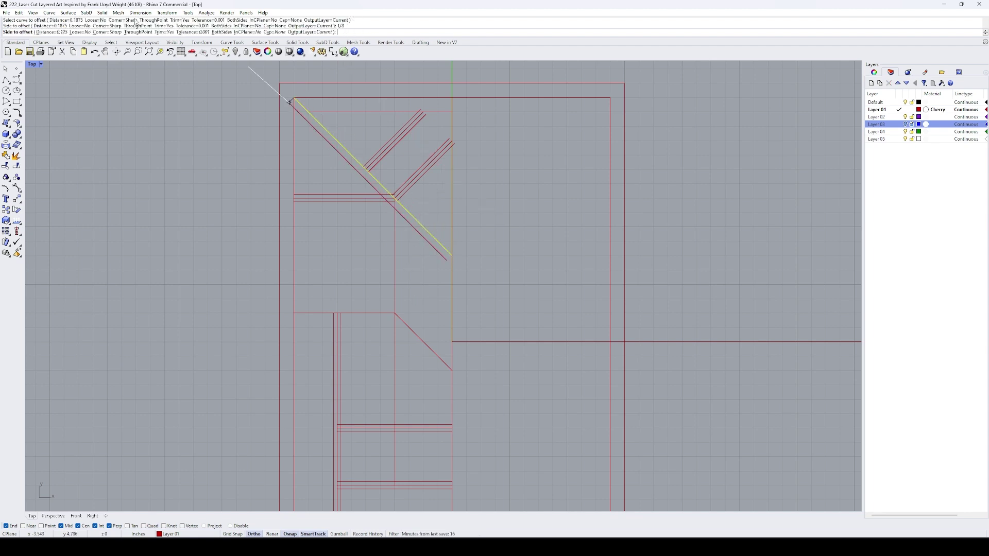
{"action": "left_click", "coordinate": [222, 33]}
{"action": "left_click", "coordinate": [450, 309]}
Step: Offset the long vertical line below the main diagonal 1/8 inch to both sides
{"action": "left_click", "coordinate": [395, 296]}
{"action": "right_click", "coordinate": [395, 296]}
{"action": "type", "text": "b"}
{"action": "key", "text": "Return"}
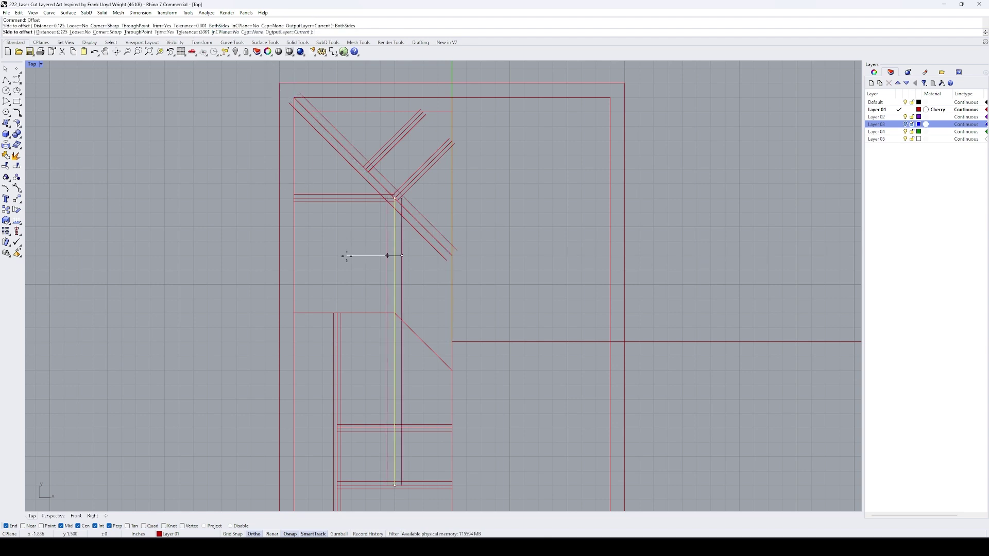
{"action": "left_click", "coordinate": [348, 266]}
Step: Offset the lower short diagonal and the horizontal line meeting its upper end 1/8 inch to both sides
{"action": "left_click", "coordinate": [409, 326]}
{"action": "right_click", "coordinate": [375, 310]}
{"action": "left_click", "coordinate": [223, 32]}
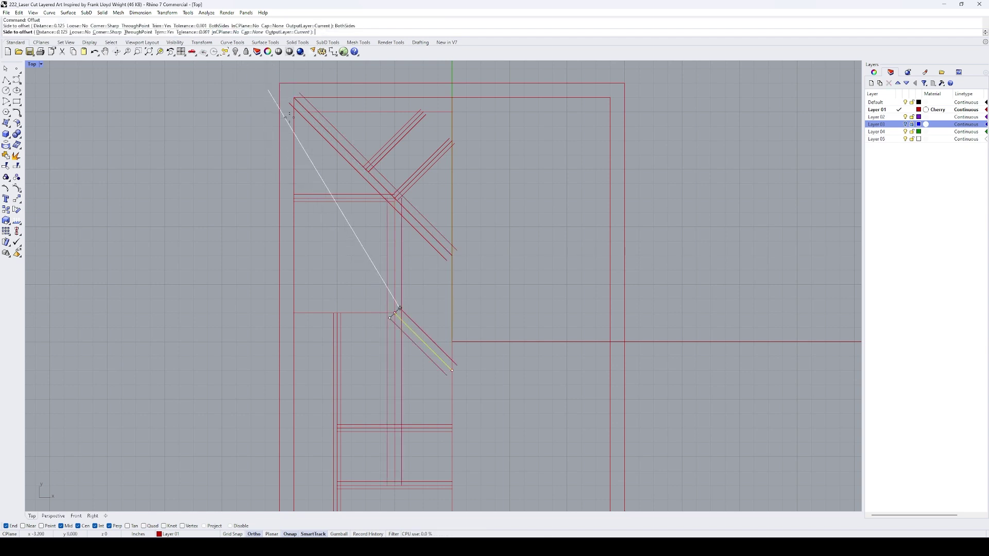
{"action": "left_click", "coordinate": [341, 306]}
{"action": "left_click", "coordinate": [343, 313]}
{"action": "right_click", "coordinate": [341, 304]}
{"action": "left_click", "coordinate": [223, 33]}
{"action": "left_click", "coordinate": [355, 243]}
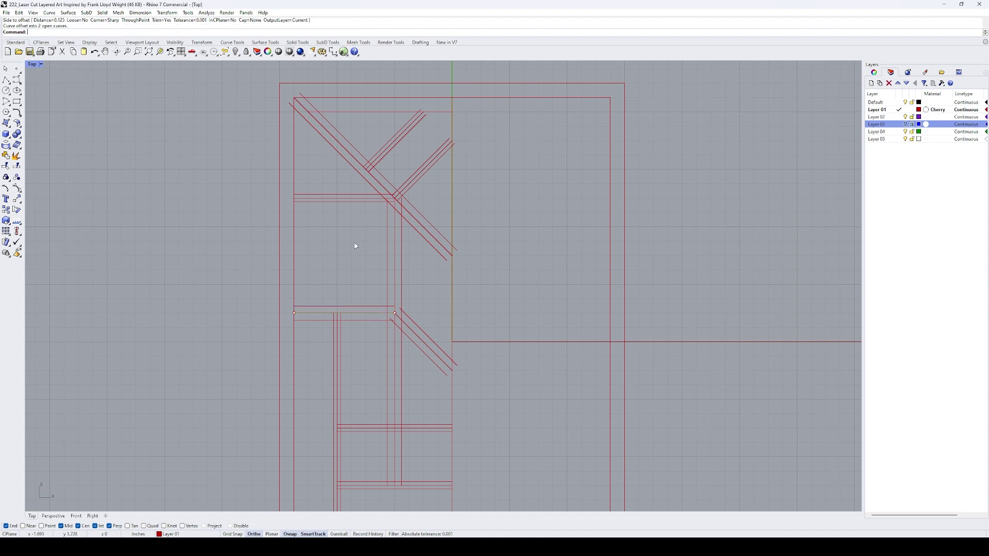
Step: Delete the original middle lines inside the offset strips, leaving only the paired strip edges
{"action": "left_click", "coordinate": [410, 212]}
{"action": "key", "text": "Delete"}
{"action": "right_click_drag", "start_coordinate": [408, 307], "coordinate": [408, 240]}
{"action": "key", "text": "Delete"}
{"action": "right_click_drag", "start_coordinate": [409, 420], "coordinate": [406, 351]}
{"action": "left_click", "coordinate": [360, 407]}
{"action": "key", "text": "Delete"}
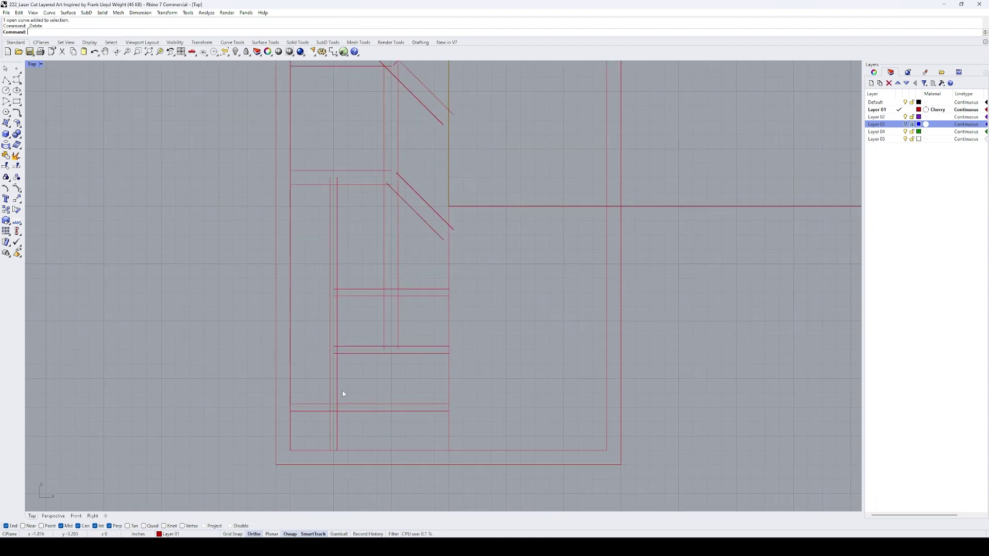
Step: Using the whole pattern as cutting geometry, trim the crossing where the lowest horizontal strip meets the outer vertical strip
{"action": "scroll", "coordinate": [447, 388], "scroll_direction": "down", "scroll_amount": 6}
{"action": "left_click_drag", "start_coordinate": [566, 139], "coordinate": [315, 428]}
{"action": "type", "text": "Trim'"}
{"action": "key", "text": "Return"}
{"action": "type", "text": "rim"}
{"action": "key", "text": "Return"}
{"action": "scroll", "coordinate": [382, 415], "scroll_direction": "up", "scroll_amount": 20}
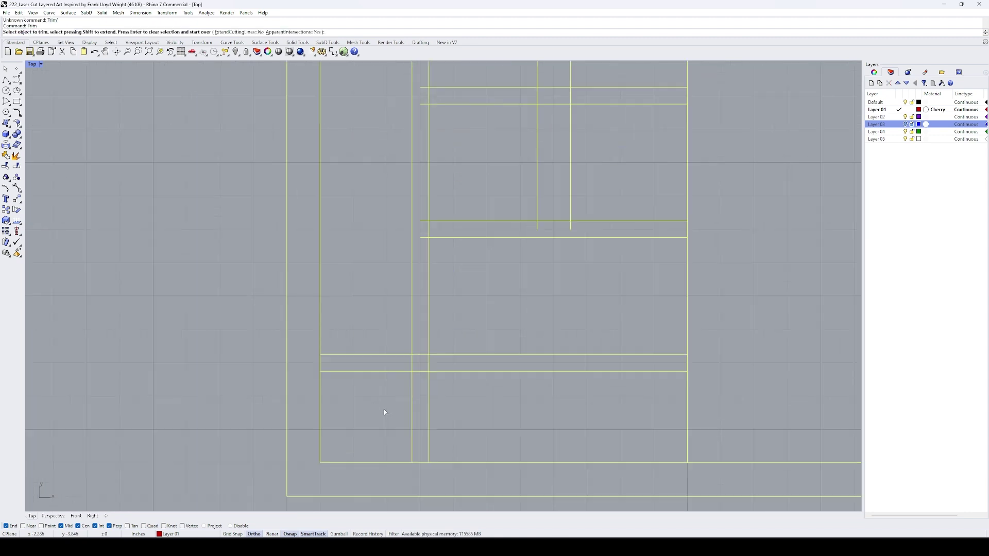
{"action": "mouse_move", "coordinate": [447, 363]}
{"action": "left_mouse_down"}
{"action": "mouse_move", "coordinate": [344, 355]}
{"action": "mouse_move", "coordinate": [377, 386]}
{"action": "left_mouse_up"}
{"action": "left_click", "coordinate": [149, 355]}
{"action": "scroll", "coordinate": [173, 338], "scroll_direction": "down", "scroll_amount": 12}
{"action": "left_click", "coordinate": [234, 410]}
Step: Trim the overlaps where the next two horizontal strips meet the outer and inner vertical strips
{"action": "scroll", "coordinate": [255, 312], "scroll_direction": "up", "scroll_amount": 5}
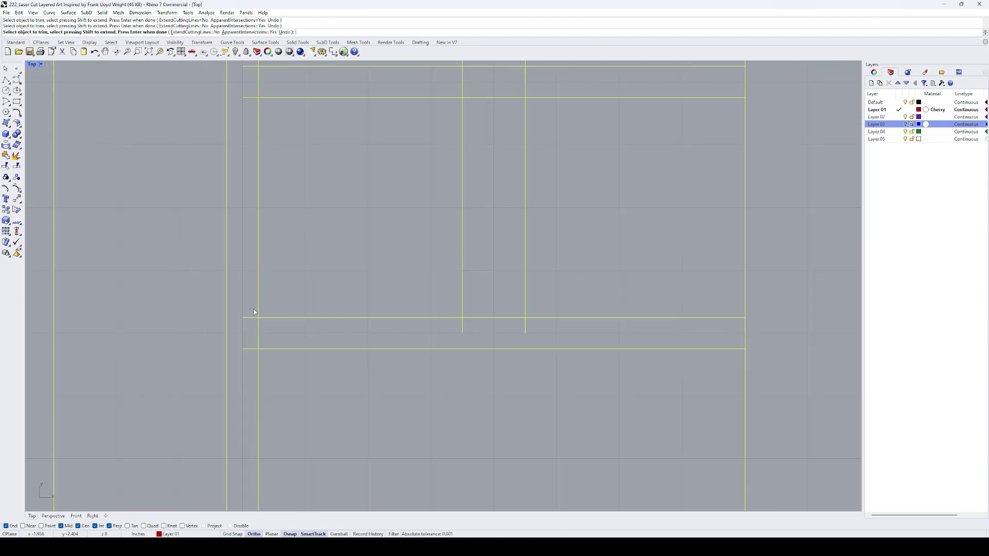
{"action": "left_click_drag", "start_coordinate": [483, 74], "coordinate": [482, 74]}
{"action": "right_click_drag", "start_coordinate": [489, 77], "coordinate": [509, 245]}
{"action": "left_click_drag", "start_coordinate": [566, 250], "coordinate": [318, 251]}
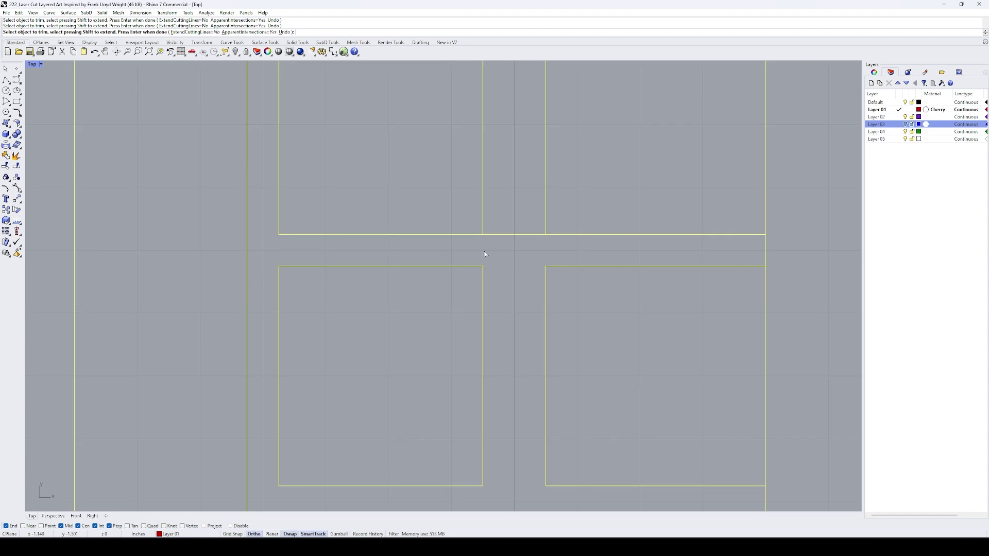
Step: Trim the overlaps around the wide horizontal strip, the inner vertical strip and the short diagonal, including the outer vertical strip's stubs
{"action": "right_click_drag", "start_coordinate": [491, 75], "coordinate": [479, 417]}
{"action": "scroll", "coordinate": [480, 324], "scroll_direction": "down", "scroll_amount": 8}
{"action": "scroll", "coordinate": [486, 214], "scroll_direction": "up", "scroll_amount": 10}
{"action": "left_click_drag", "start_coordinate": [510, 180], "coordinate": [487, 324]}
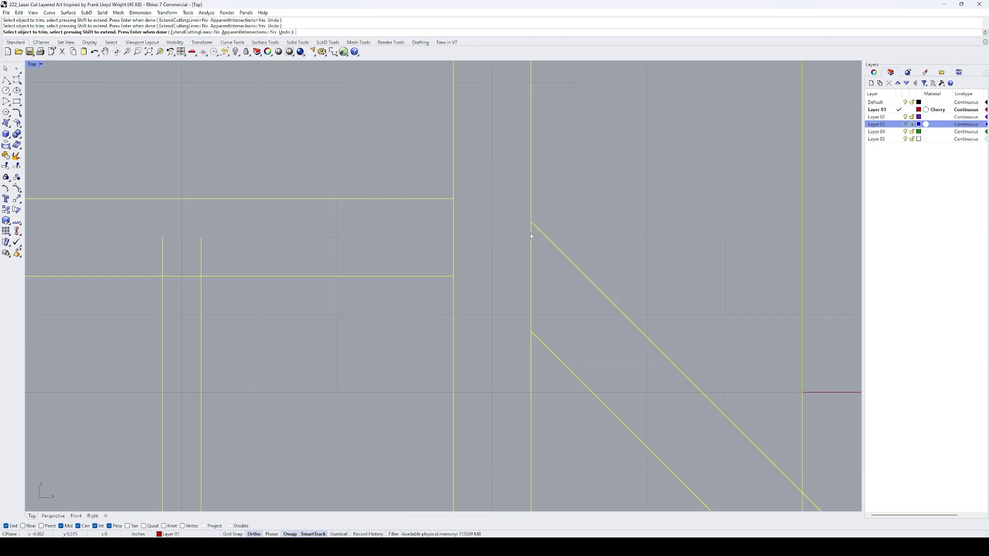
{"action": "left_click_drag", "start_coordinate": [123, 259], "coordinate": [123, 260]}
{"action": "scroll", "coordinate": [206, 268], "scroll_direction": "down", "scroll_amount": 10}
{"action": "left_click", "coordinate": [122, 261]}
Step: Trim the short diagonal strip's overrun at the center line and continue trimming the upper strip junctions
{"action": "scroll", "coordinate": [134, 252], "scroll_direction": "down", "scroll_amount": 8}
{"action": "right_click_drag", "start_coordinate": [206, 206], "coordinate": [273, 264]}
{"action": "scroll", "coordinate": [267, 249], "scroll_direction": "up", "scroll_amount": 6}
{"action": "left_click", "coordinate": [414, 455]}
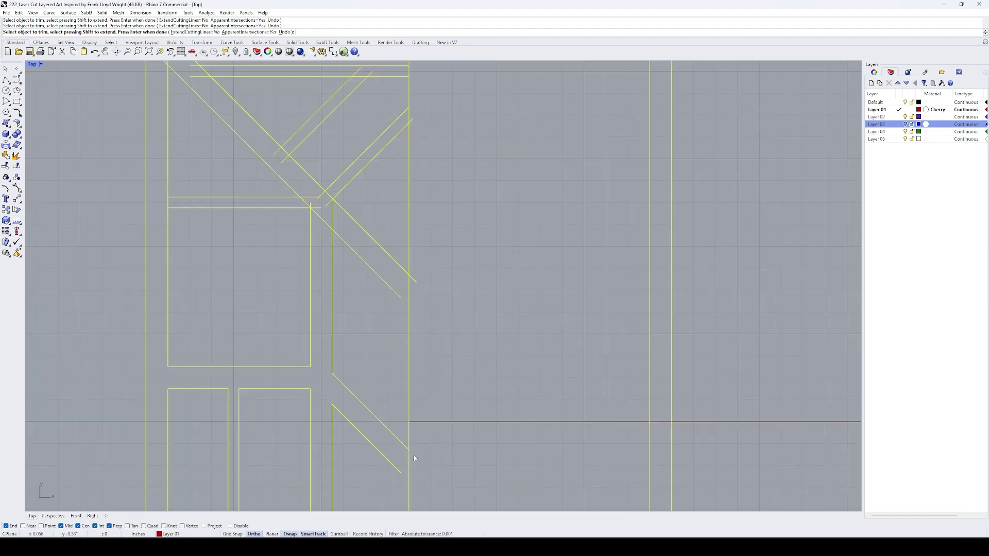
{"action": "scroll", "coordinate": [381, 296], "scroll_direction": "up", "scroll_amount": 5}
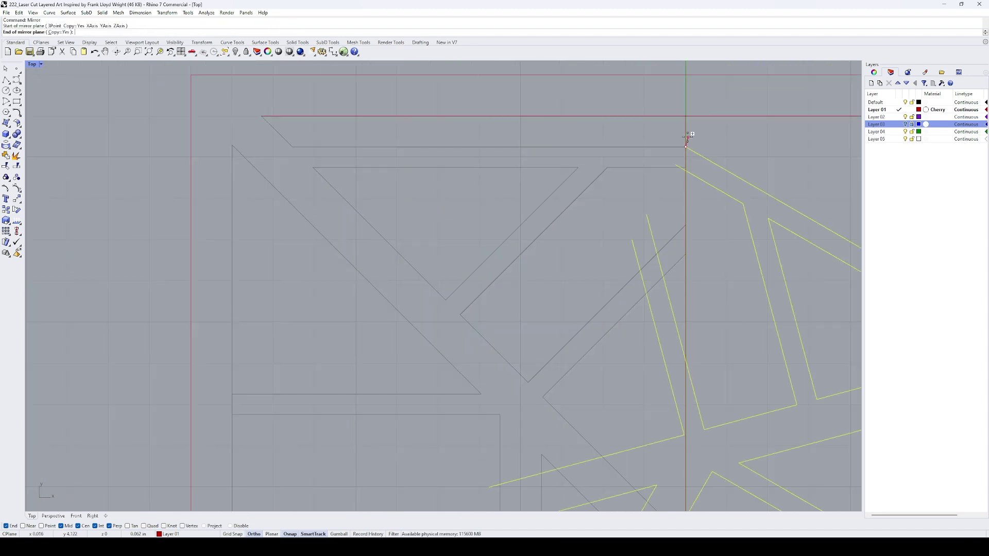
Step: Mirror the trimmed half pattern across the vertical center line, keeping the original half
{"action": "scroll", "coordinate": [691, 137], "scroll_direction": "down", "scroll_amount": 4}
{"action": "left_click", "coordinate": [529, 158]}
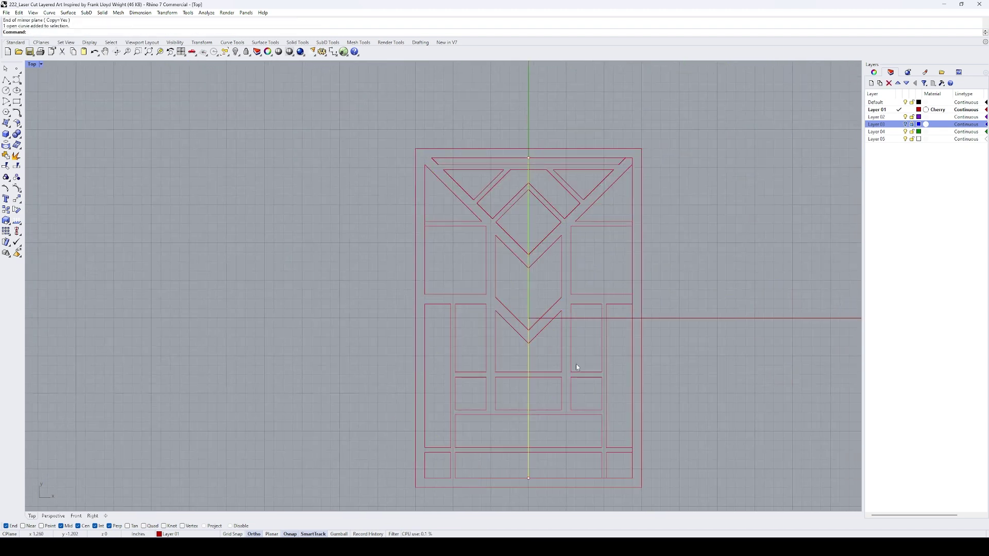
{"action": "scroll", "coordinate": [657, 324], "scroll_direction": "up", "scroll_amount": 2}
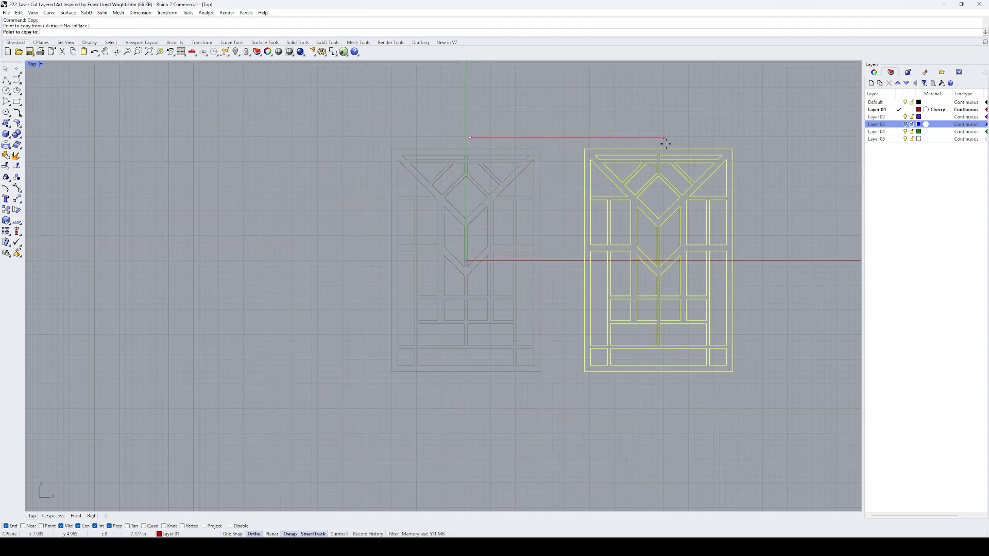
Step: Place a copy of the full pattern beside the original and join the copy's curves
{"action": "key", "text": "Return"}
{"action": "key", "text": "ctrl+j"}
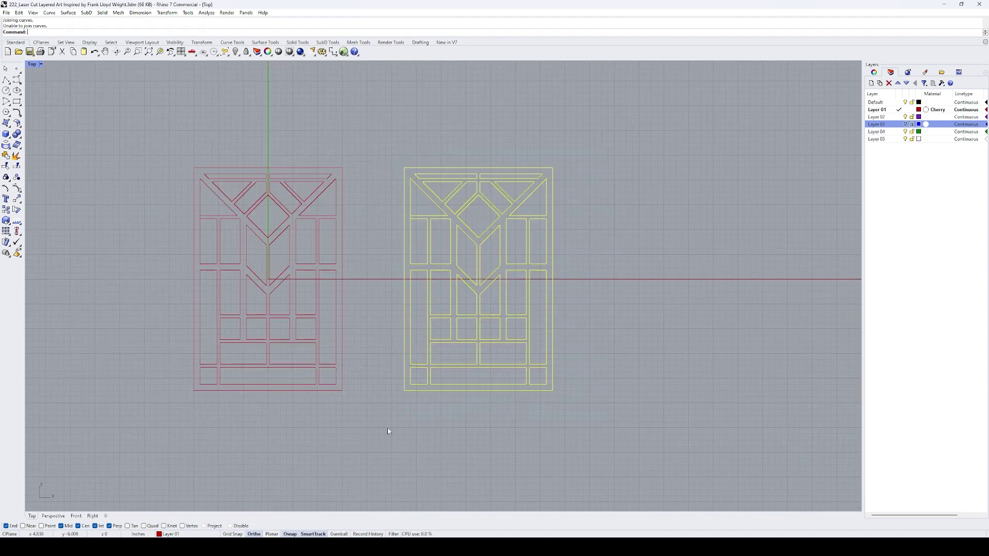
{"action": "key", "text": "Escape"}
Step: Trim the inner-frame segments that bridge the strips between neighboring cells in the copied pattern
{"action": "left_click", "coordinate": [411, 208]}
{"action": "scroll", "coordinate": [415, 211], "scroll_direction": "up", "scroll_amount": 16}
{"action": "key", "text": "ctrl+t"}
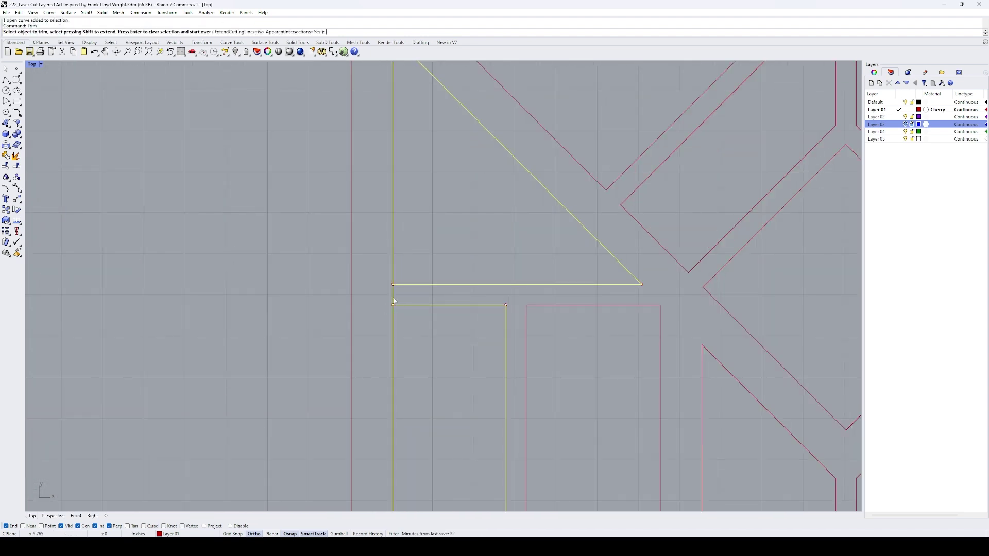
{"action": "left_click", "coordinate": [393, 298]}
{"action": "key", "text": "Return"}
{"action": "scroll", "coordinate": [393, 297], "scroll_direction": "down", "scroll_amount": 16}
{"action": "left_click", "coordinate": [258, 258]}
{"action": "key", "text": "ctrl+t"}
{"action": "left_click", "coordinate": [153, 291]}
{"action": "scroll", "coordinate": [189, 277], "scroll_direction": "down", "scroll_amount": 12}
{"action": "left_click", "coordinate": [399, 252]}
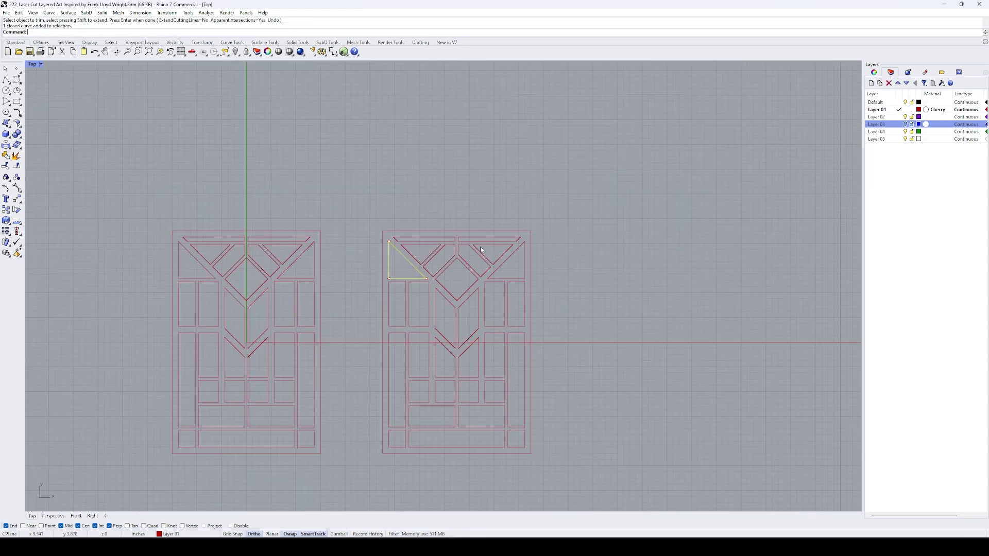
Step: In the copied pattern, offset the upper-left inverted triangle and the left top bar inward by 0.0625 inch
{"action": "scroll", "coordinate": [490, 273], "scroll_direction": "up", "scroll_amount": 2}
{"action": "right_click_drag", "start_coordinate": [569, 327], "coordinate": [599, 297]}
{"action": "left_click", "coordinate": [613, 287]}
{"action": "type", "text": "offset"}
{"action": "key", "text": "Return"}
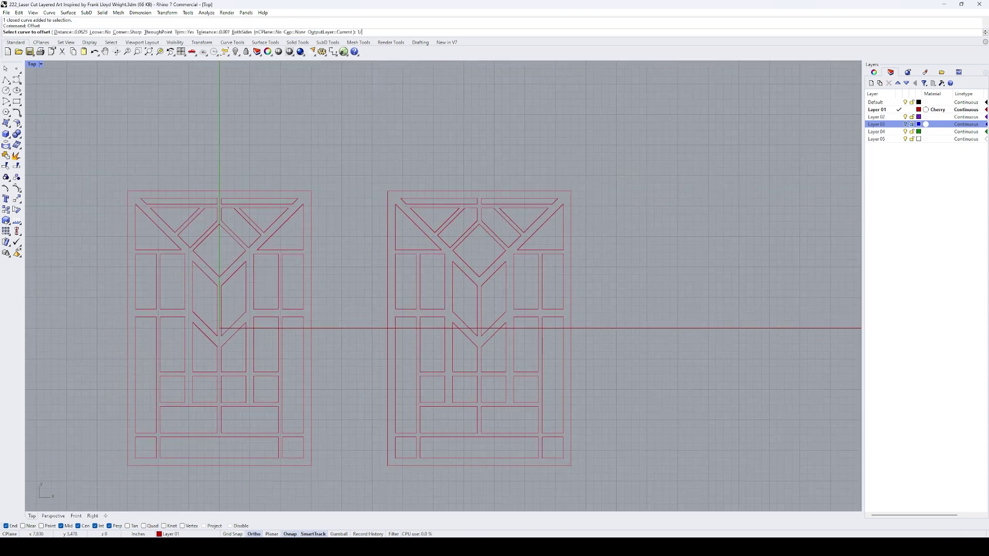
{"action": "type", "text": ".0625"}
{"action": "key", "text": "Return"}
{"action": "scroll", "coordinate": [445, 219], "scroll_direction": "up", "scroll_amount": 8}
{"action": "left_click", "coordinate": [394, 225]}
{"action": "left_click", "coordinate": [402, 221]}
{"action": "left_click", "coordinate": [406, 185]}
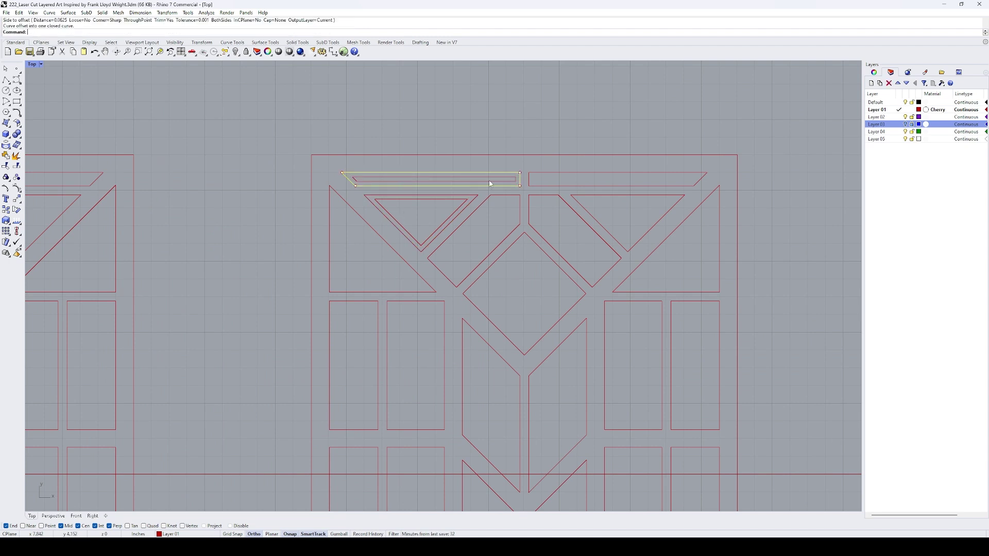
{"action": "left_click", "coordinate": [490, 182]}
Step: Offset the right top bar, both angled cells above the diamond and the right inverted triangle inward by 0.0625 inch
{"action": "left_click", "coordinate": [530, 185]}
{"action": "left_click", "coordinate": [538, 182]}
{"action": "left_click", "coordinate": [533, 195]}
{"action": "left_click", "coordinate": [538, 203]}
{"action": "left_click", "coordinate": [520, 202]}
{"action": "left_click", "coordinate": [584, 208]}
{"action": "left_click", "coordinate": [593, 210]}
Step: Offset the diamond, the large left corner triangle and the two rectangles beneath it inward by 0.0625 inch
{"action": "left_click", "coordinate": [550, 257]}
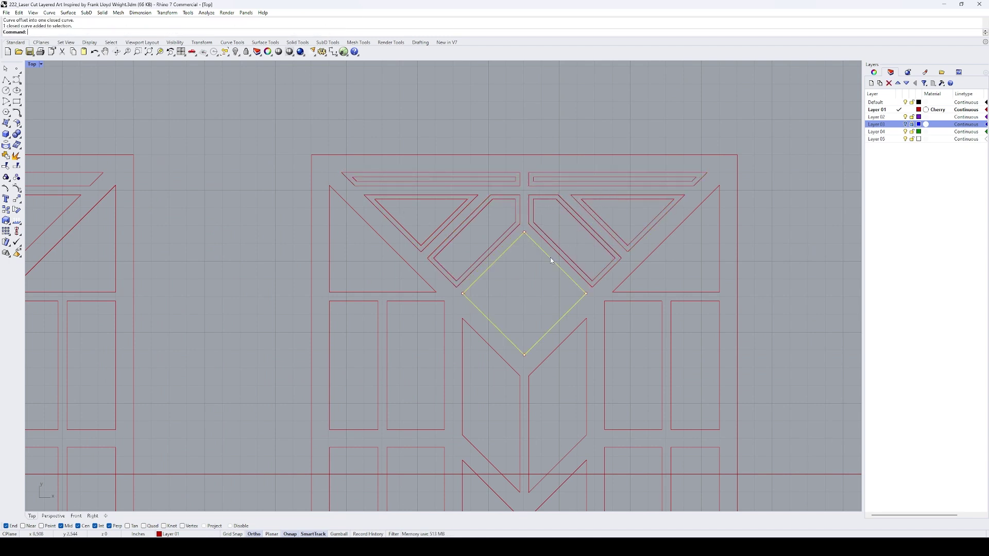
{"action": "left_click", "coordinate": [543, 264]}
{"action": "left_click", "coordinate": [395, 252]}
{"action": "left_click", "coordinate": [387, 258]}
{"action": "left_click", "coordinate": [378, 323]}
{"action": "left_click", "coordinate": [368, 326]}
{"action": "left_click", "coordinate": [444, 327]}
{"action": "right_click_drag", "start_coordinate": [485, 344], "coordinate": [486, 279]}
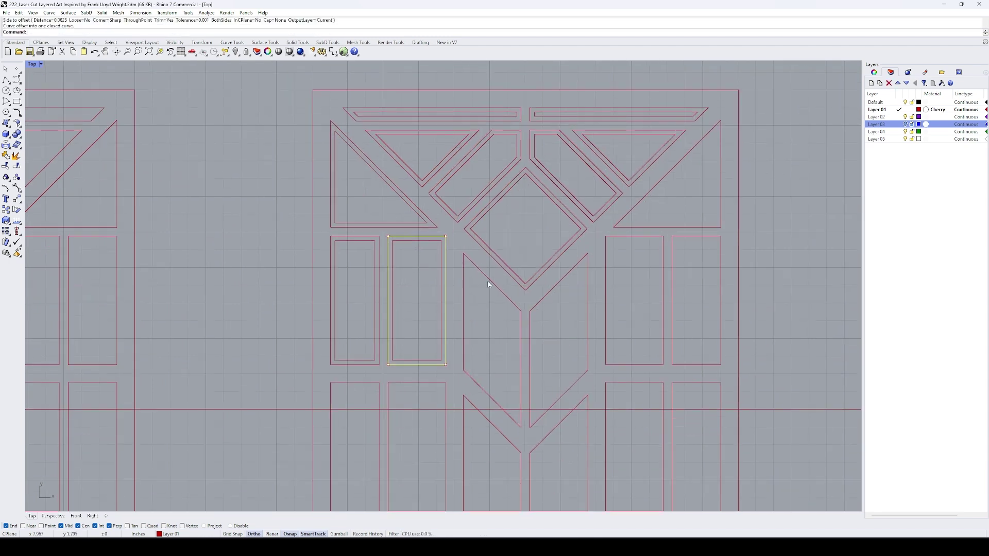
Step: Offset the two slanted cells below the diamond, the large right corner triangle and its two rectangles inward by 0.0625 inch
{"action": "left_click", "coordinate": [489, 280]}
{"action": "left_click", "coordinate": [491, 291]}
{"action": "left_click", "coordinate": [558, 284]}
{"action": "left_click", "coordinate": [559, 293]}
{"action": "left_click", "coordinate": [655, 227]}
{"action": "left_click", "coordinate": [662, 212]}
{"action": "left_click", "coordinate": [663, 265]}
{"action": "left_click", "coordinate": [672, 283]}
{"action": "left_click", "coordinate": [681, 308]}
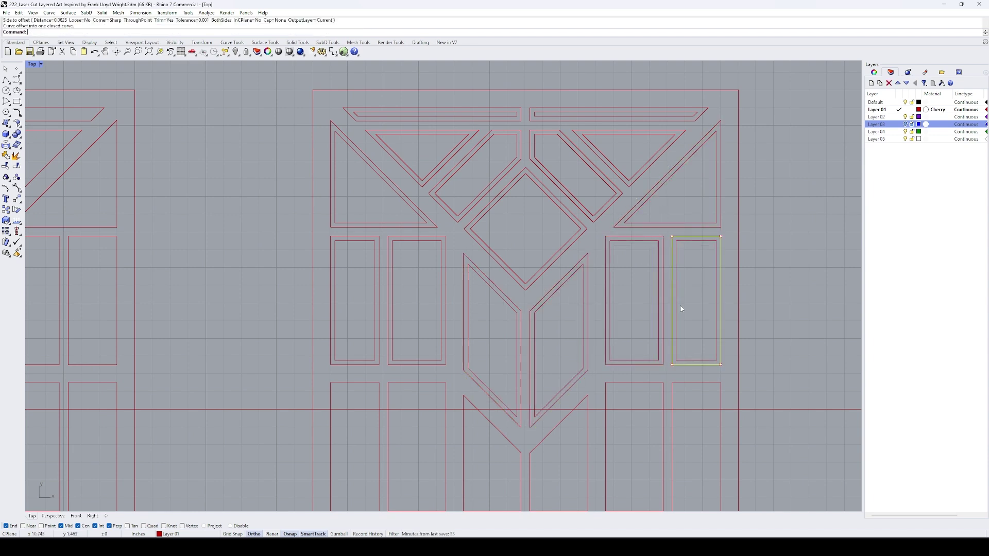
Step: Offset the long right strip and the lower rectangle beside it inward by 0.0625 inch
{"action": "right_click_drag", "start_coordinate": [682, 309], "coordinate": [642, 229]}
{"action": "left_click", "coordinate": [632, 330]}
{"action": "left_click", "coordinate": [655, 331]}
{"action": "left_click", "coordinate": [623, 333]}
{"action": "left_click", "coordinate": [603, 329]}
Step: Offset the two lower slanted cells, the rectangle left of them and the long left strip inward by 0.0625 inch
{"action": "scroll", "coordinate": [596, 299], "scroll_direction": "down", "scroll_amount": 2}
{"action": "left_click", "coordinate": [475, 361]}
{"action": "left_click", "coordinate": [442, 347]}
{"action": "left_click", "coordinate": [425, 339]}
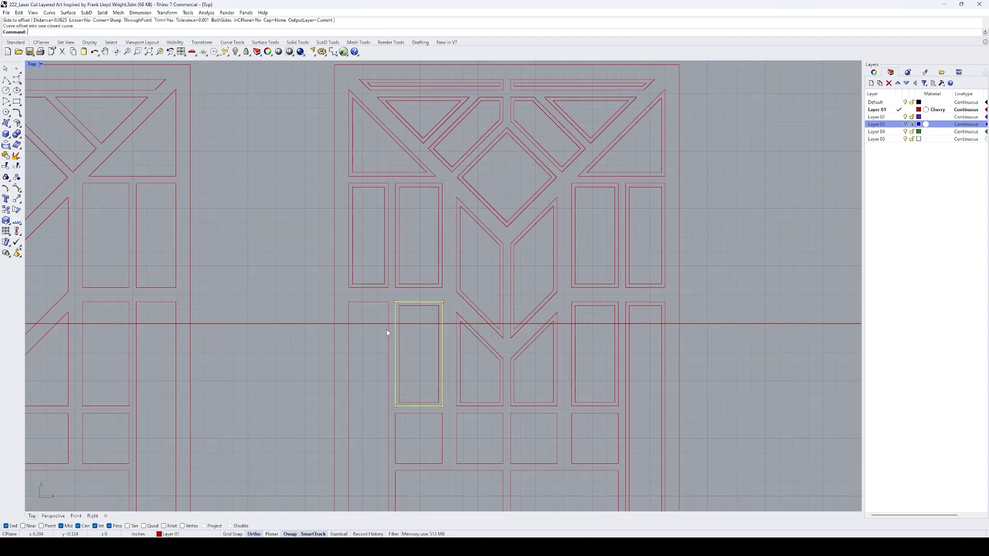
{"action": "left_click", "coordinate": [388, 330]}
{"action": "left_click", "coordinate": [370, 332]}
Step: Offset the leftmost small square, the left wide rectangle, the bottom-left corner square and the bottom bar inward by 0.0625 inch
{"action": "right_click_drag", "start_coordinate": [374, 365], "coordinate": [393, 247]}
{"action": "left_click", "coordinate": [447, 294]}
{"action": "left_click", "coordinate": [443, 315]}
{"action": "left_click", "coordinate": [395, 426]}
{"action": "left_click", "coordinate": [463, 411]}
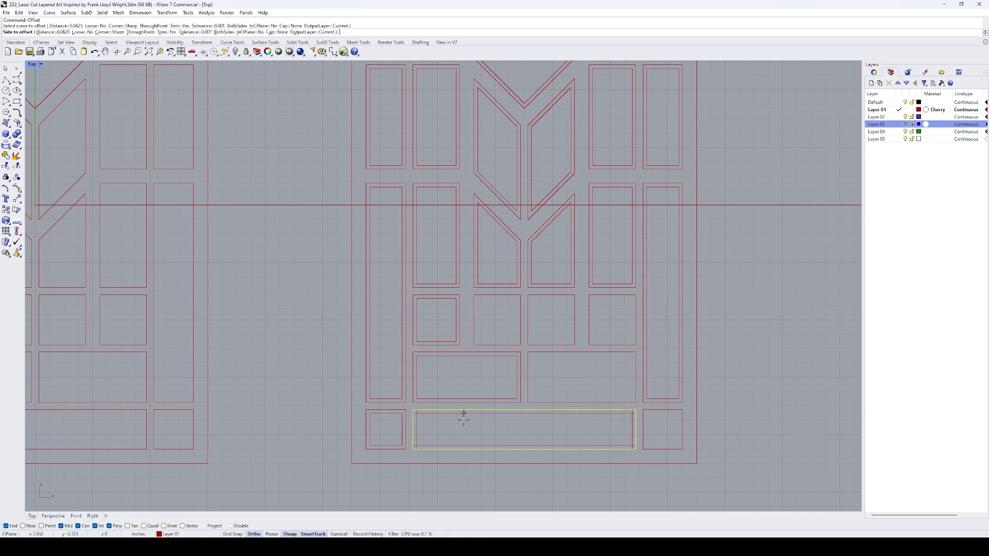
{"action": "left_click", "coordinate": [495, 430]}
Step: Offset the right wide rectangle, the remaining three small squares and the bottom-right corner square inward by 0.0625 inch
{"action": "left_click", "coordinate": [529, 369]}
{"action": "left_click", "coordinate": [571, 378]}
{"action": "left_click", "coordinate": [512, 335]}
{"action": "left_click", "coordinate": [497, 319]}
{"action": "left_click", "coordinate": [567, 323]}
{"action": "left_click", "coordinate": [566, 323]}
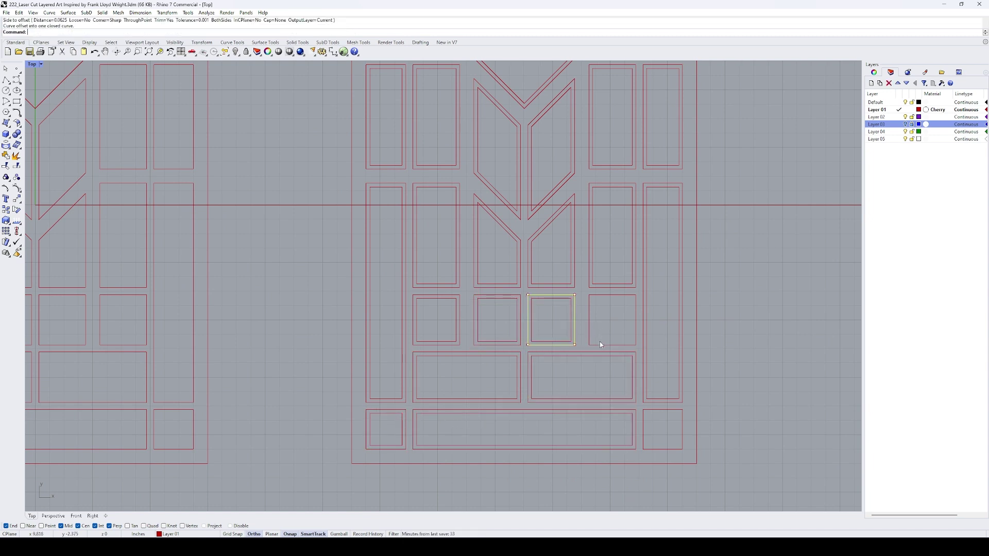
{"action": "left_click", "coordinate": [602, 345]}
{"action": "left_click", "coordinate": [611, 337]}
{"action": "left_click", "coordinate": [647, 409]}
{"action": "left_click", "coordinate": [649, 430]}
Step: Delete the original outer outlines of the bottom-right corner square, bottom bar, long right strip and right wide rectangle
{"action": "left_click", "coordinate": [644, 430]}
{"action": "key", "text": "Delete"}
{"action": "left_click", "coordinate": [635, 425]}
{"action": "left_click", "coordinate": [643, 400]}
{"action": "key", "text": "Delete"}
{"action": "left_click", "coordinate": [635, 401]}
{"action": "key", "text": "Delete"}
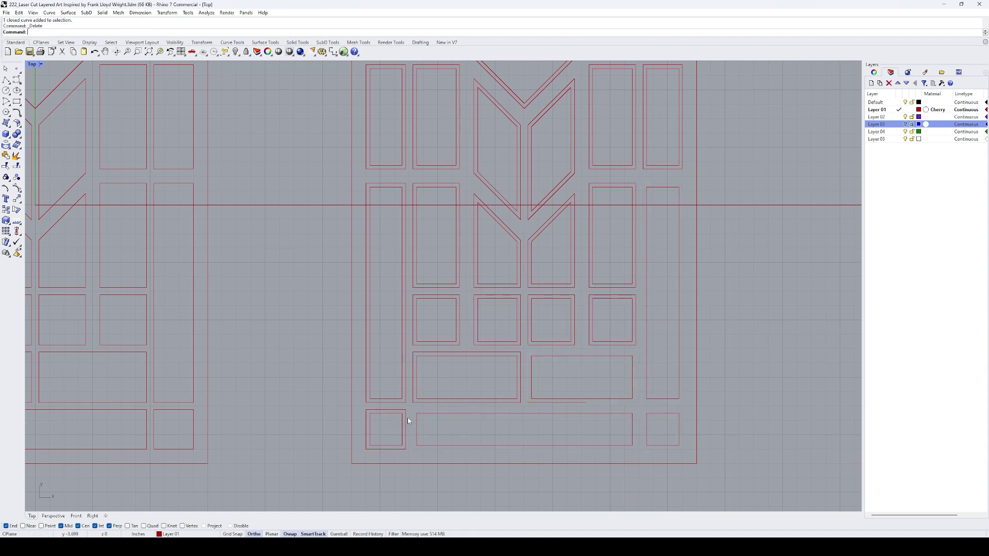
Step: Delete the original outer outlines of the bottom-left corner square and the long left strip
{"action": "left_click", "coordinate": [406, 416]}
{"action": "key", "text": "Delete"}
{"action": "left_click", "coordinate": [404, 401]}
{"action": "key", "text": "Delete"}
{"action": "key", "text": "Delete"}
{"action": "key", "text": "Right"}
{"action": "key", "text": "Right"}
{"action": "key", "text": "Right"}
{"action": "key", "text": "Right"}
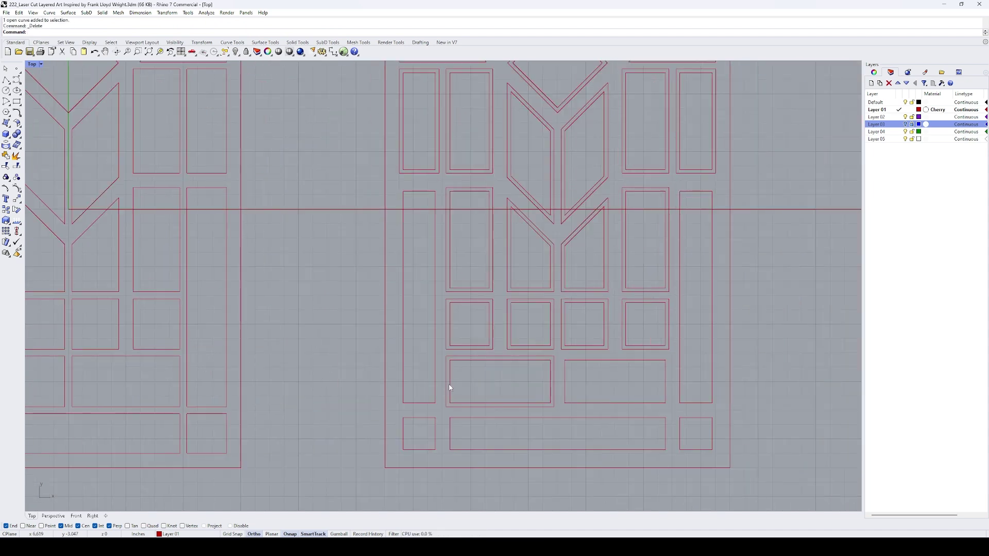
{"action": "scroll", "coordinate": [449, 333], "scroll_direction": "down", "scroll_amount": 5}
{"action": "right_click_drag", "start_coordinate": [473, 343], "coordinate": [501, 337]}
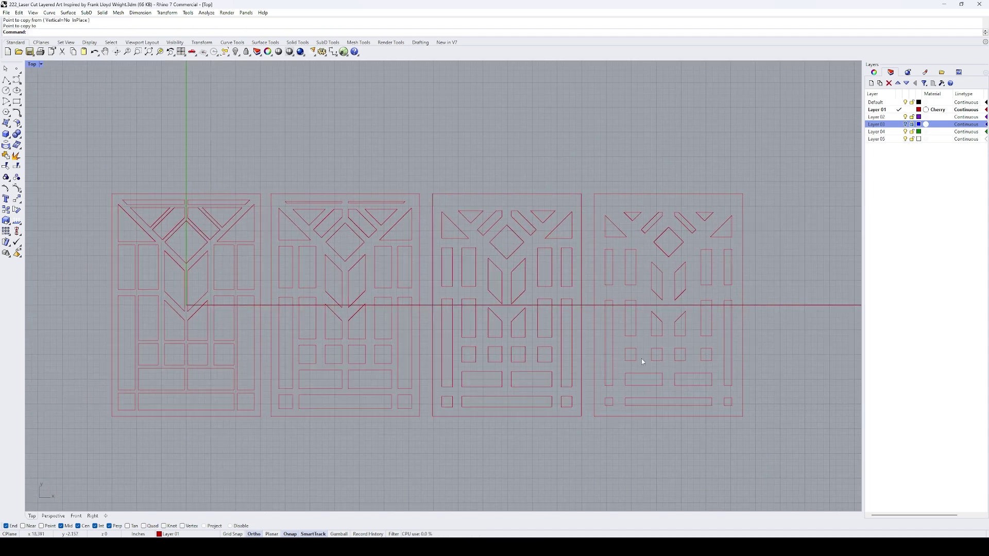
{"action": "scroll", "coordinate": [412, 306], "scroll_direction": "up", "scroll_amount": 2}
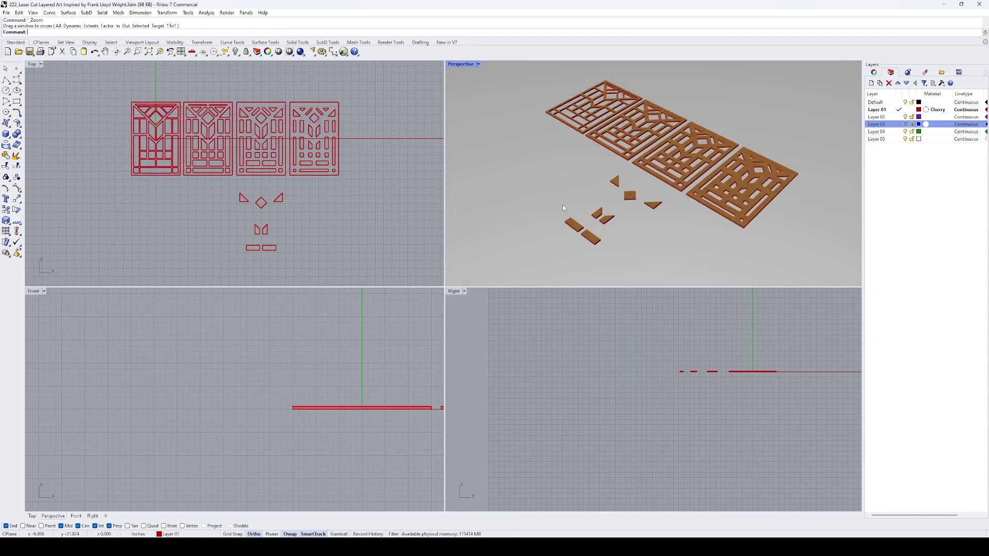
Step: Assign the seven loose extruded inlay pieces below the panels to Layer 04
{"action": "left_click", "coordinate": [616, 182]}
{"action": "scroll", "coordinate": [617, 184], "scroll_direction": "up", "scroll_amount": 2}
{"action": "left_click", "coordinate": [630, 198], "text": "shift"}
{"action": "left_click", "coordinate": [653, 212], "text": "shift"}
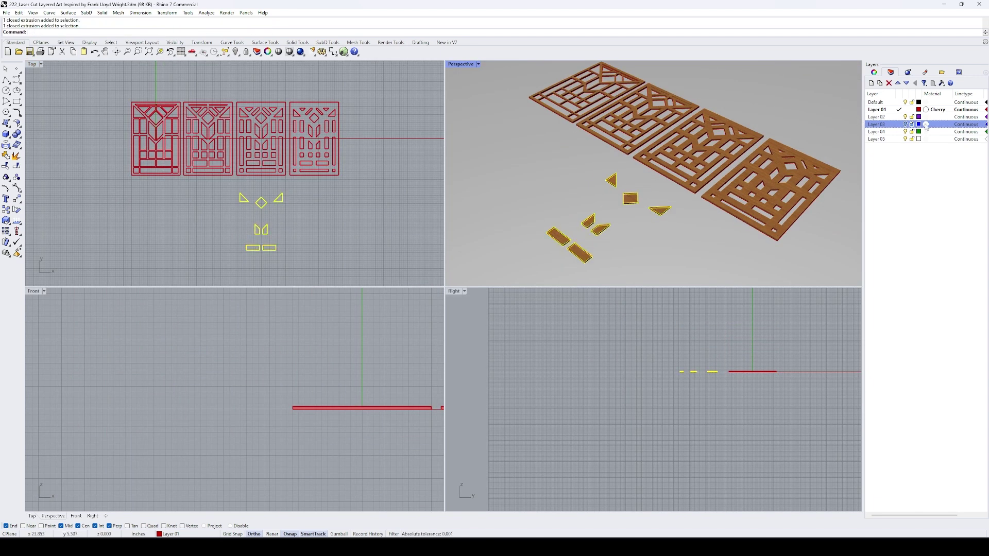
{"action": "left_click", "coordinate": [874, 73]}
{"action": "left_click", "coordinate": [968, 126]}
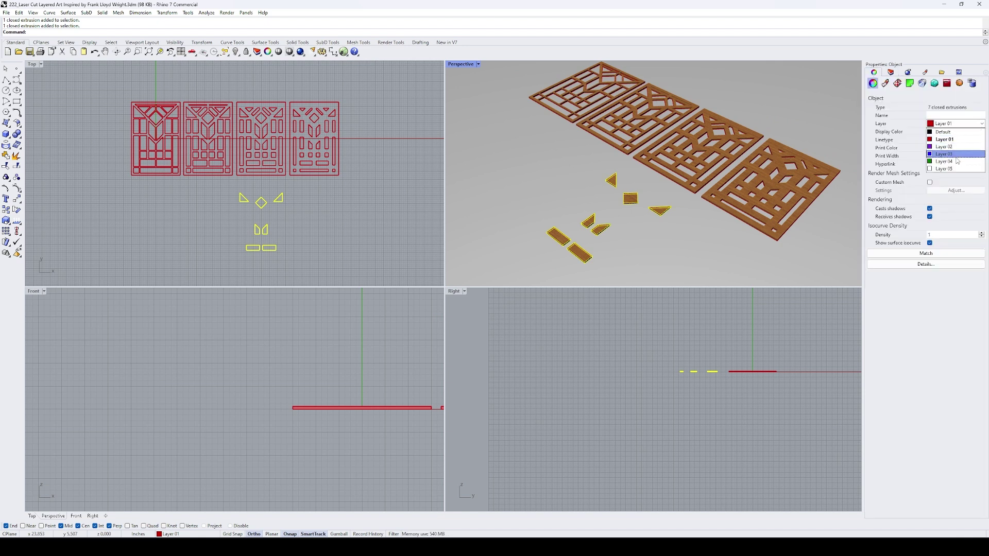
{"action": "left_click", "coordinate": [956, 160]}
Step: Give Layer 04 a blue, partly transparent Plastic material
{"action": "left_click", "coordinate": [890, 73]}
{"action": "left_click", "coordinate": [927, 132]}
{"action": "left_click", "coordinate": [464, 226]}
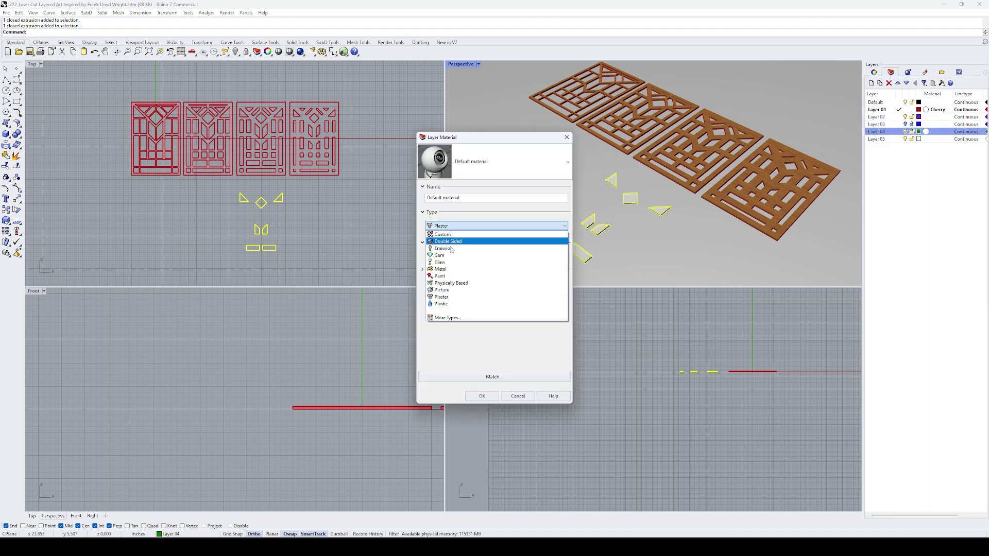
{"action": "left_click", "coordinate": [484, 260]}
{"action": "left_click", "coordinate": [487, 256]}
{"action": "double_click", "coordinate": [397, 315]}
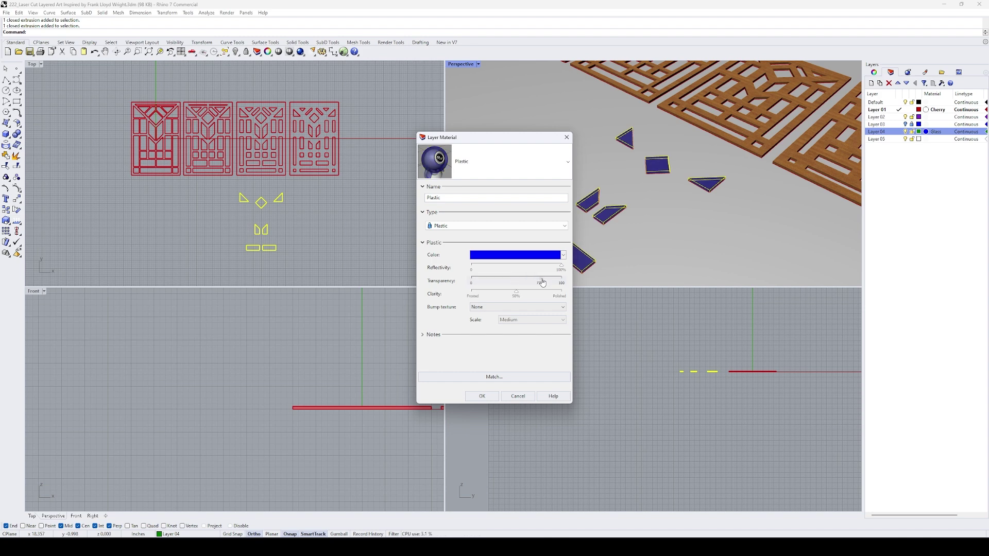
{"action": "left_click", "coordinate": [482, 396]}
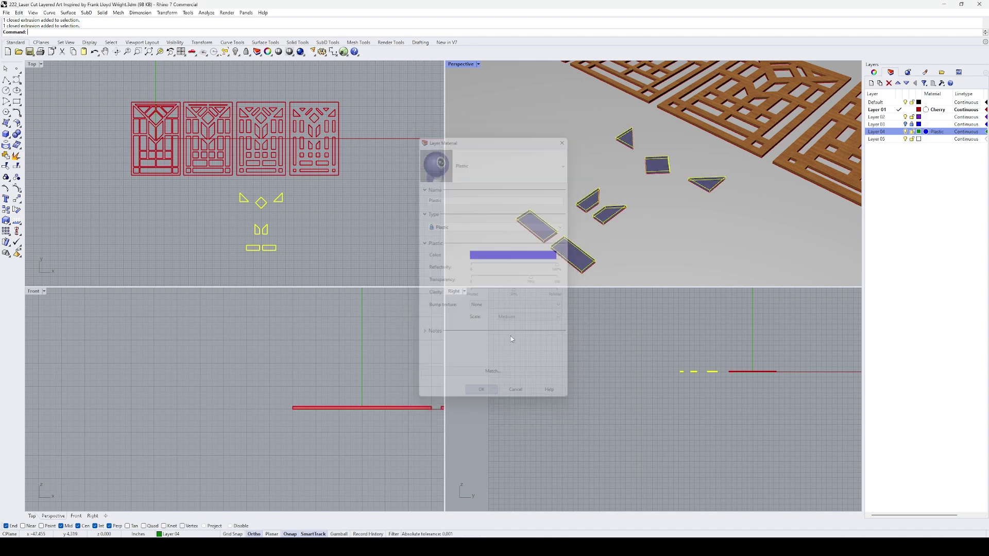
Step: Move the four extruded wood panels sideways in the Top view, clear of their source outlines
{"action": "double_click", "coordinate": [464, 64]}
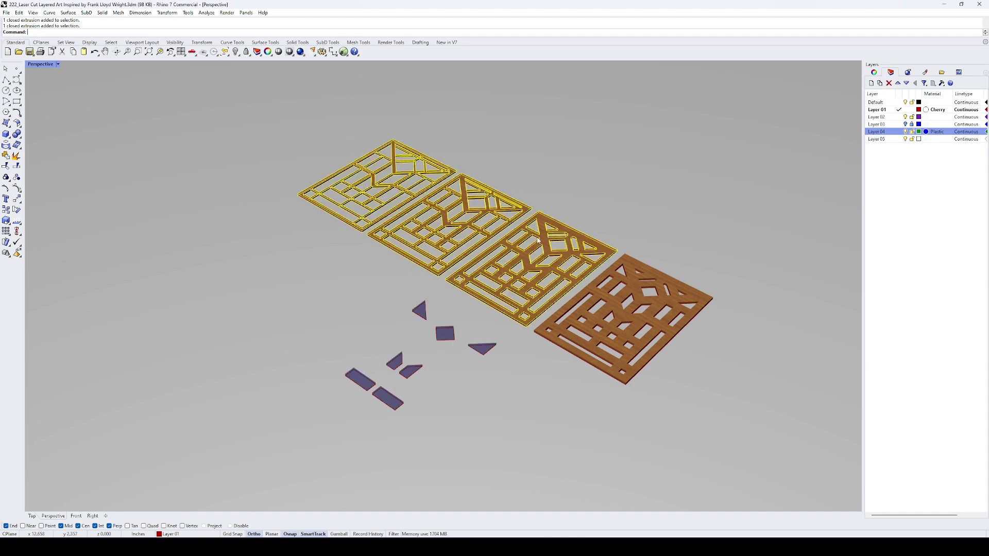
{"action": "double_click", "coordinate": [40, 65]}
{"action": "scroll", "coordinate": [266, 197], "scroll_direction": "down", "scroll_amount": 6}
{"action": "key", "text": "m"}
{"action": "key", "text": "Return"}
{"action": "left_click", "coordinate": [252, 117]}
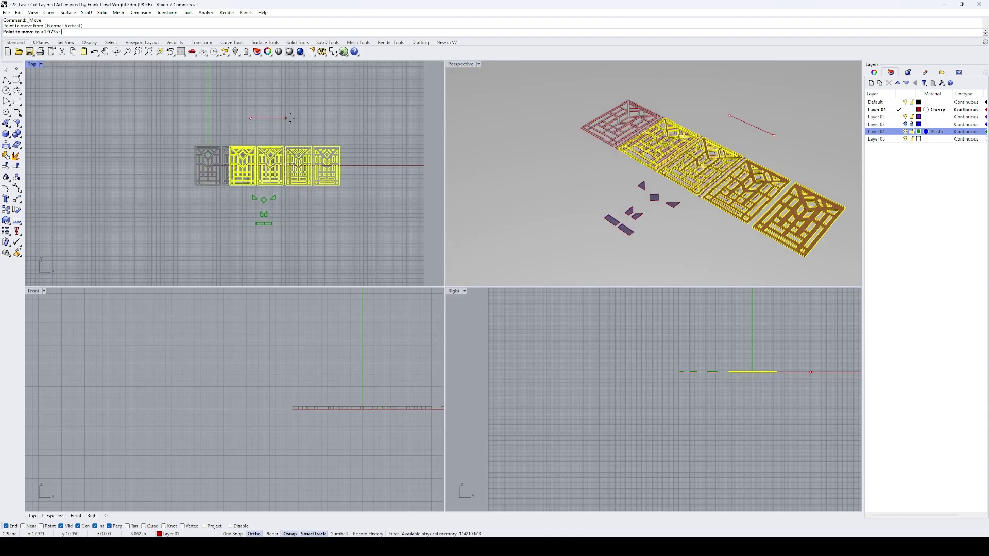
{"action": "left_click", "coordinate": [378, 117]}
Step: Move the first wood panel onto the second, aligning them at the front corner
{"action": "double_click", "coordinate": [462, 64]}
{"action": "right_click_drag", "start_coordinate": [742, 402], "coordinate": [358, 203], "text": "shift"}
{"action": "key", "text": "Escape"}
{"action": "left_click", "coordinate": [415, 242]}
{"action": "type", "text": "C"}
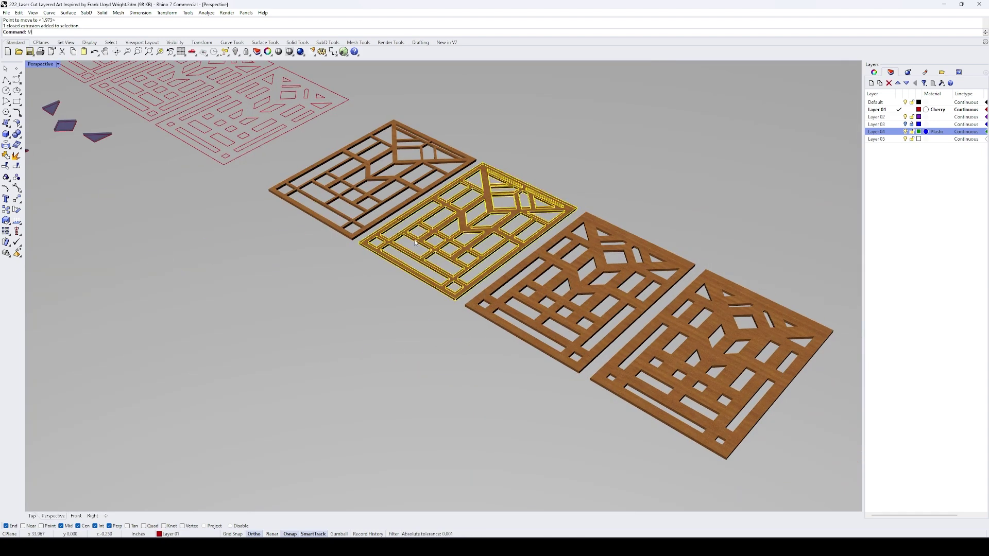
{"action": "key", "text": "Return"}
{"action": "scroll", "coordinate": [415, 242], "scroll_direction": "up", "scroll_amount": 5}
{"action": "key", "text": "Escape"}
{"action": "left_click", "coordinate": [302, 205]}
{"action": "type", "text": "m"}
{"action": "key", "text": "Return"}
{"action": "left_click", "coordinate": [305, 211]}
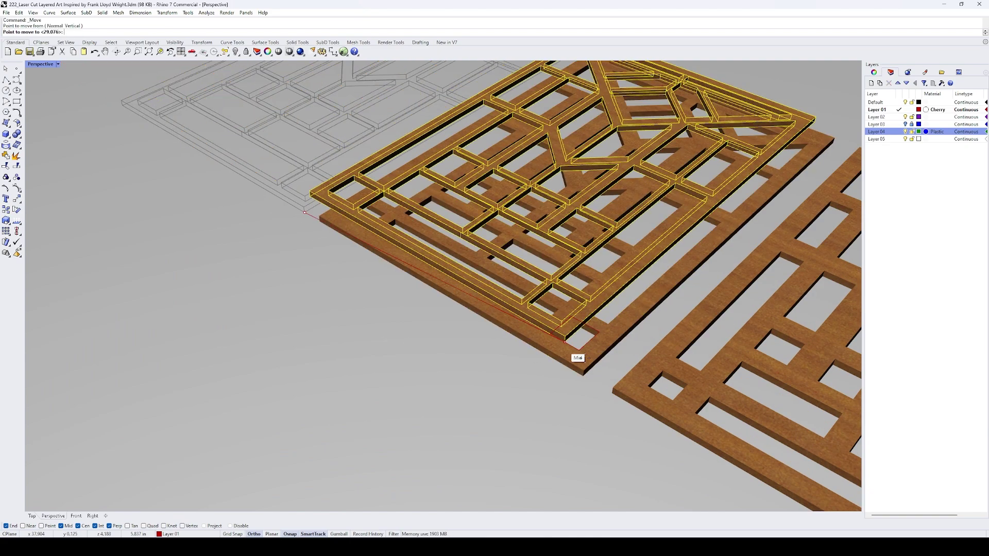
{"action": "left_click", "coordinate": [583, 371]}
Step: Move the stacked first and second panels together onto the third panel, aligned at the front corner
{"action": "left_click", "coordinate": [592, 365], "text": "shift"}
{"action": "right_click_drag", "start_coordinate": [713, 378], "coordinate": [502, 371], "text": "shift"}
{"action": "key", "text": "Return"}
{"action": "left_click", "coordinate": [373, 365]}
{"action": "right_click_drag", "start_coordinate": [535, 412], "coordinate": [375, 232], "text": "shift"}
{"action": "left_click", "coordinate": [557, 368]}
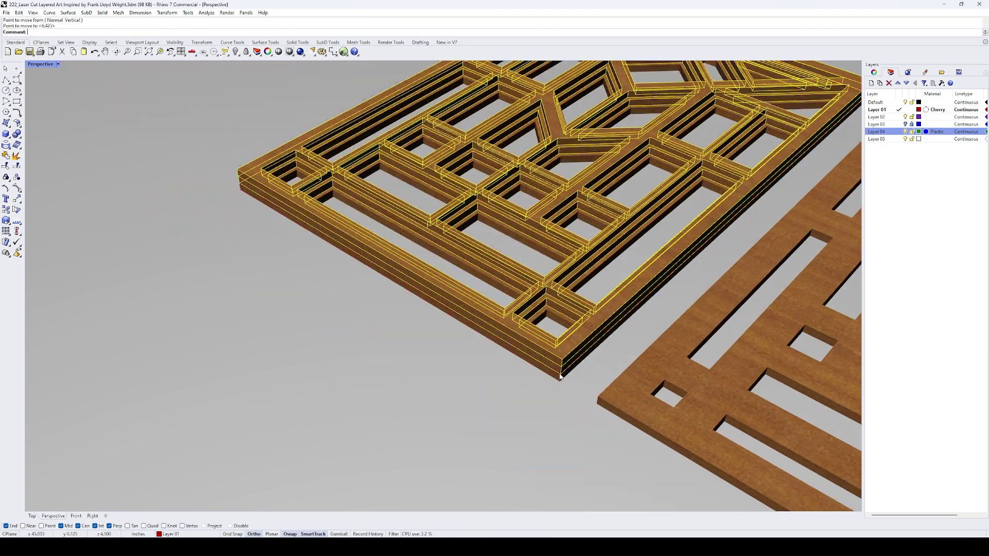
Step: Move the stack of three panels onto the fourth panel, aligned at the front corner, and clear the selection
{"action": "scroll", "coordinate": [557, 372], "scroll_direction": "down", "scroll_amount": 4}
{"action": "left_click", "coordinate": [383, 323], "text": "shift"}
{"action": "key", "text": "Return"}
{"action": "left_click", "coordinate": [375, 333]}
{"action": "scroll", "coordinate": [375, 332], "scroll_direction": "down", "scroll_amount": 1}
{"action": "right_click_drag", "start_coordinate": [664, 497], "coordinate": [525, 396], "text": "shift"}
{"action": "left_click", "coordinate": [508, 397]}
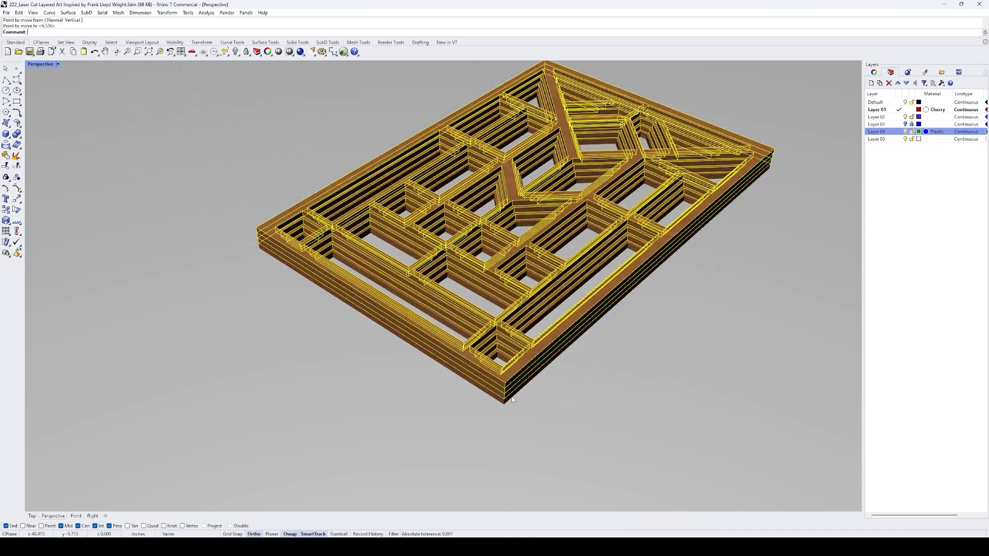
{"action": "key", "text": "Escape"}
Step: Move the seven blue plastic inlays together into their matching openings in the stacked panel, using a rectangular inlay's corner as reference
{"action": "scroll", "coordinate": [566, 289], "scroll_direction": "down", "scroll_amount": 8}
{"action": "right_click_drag", "start_coordinate": [592, 252], "coordinate": [618, 324]}
{"action": "right_click_drag", "start_coordinate": [355, 390], "coordinate": [548, 390], "text": "shift"}
{"action": "left_click", "coordinate": [201, 213], "text": "shift"}
{"action": "left_click", "coordinate": [174, 189], "text": "shift"}
{"action": "scroll", "coordinate": [200, 208], "scroll_direction": "up", "scroll_amount": 14}
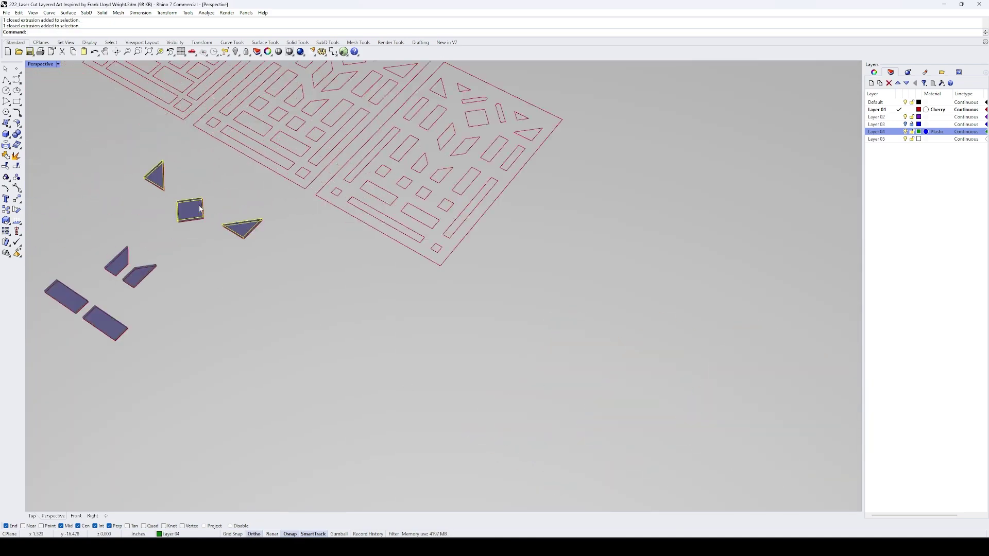
{"action": "key", "text": "Return"}
{"action": "left_click", "coordinate": [283, 252]}
{"action": "scroll", "coordinate": [295, 294], "scroll_direction": "down", "scroll_amount": 10}
{"action": "left_click", "coordinate": [311, 282]}
{"action": "left_click", "coordinate": [209, 320], "text": "shift"}
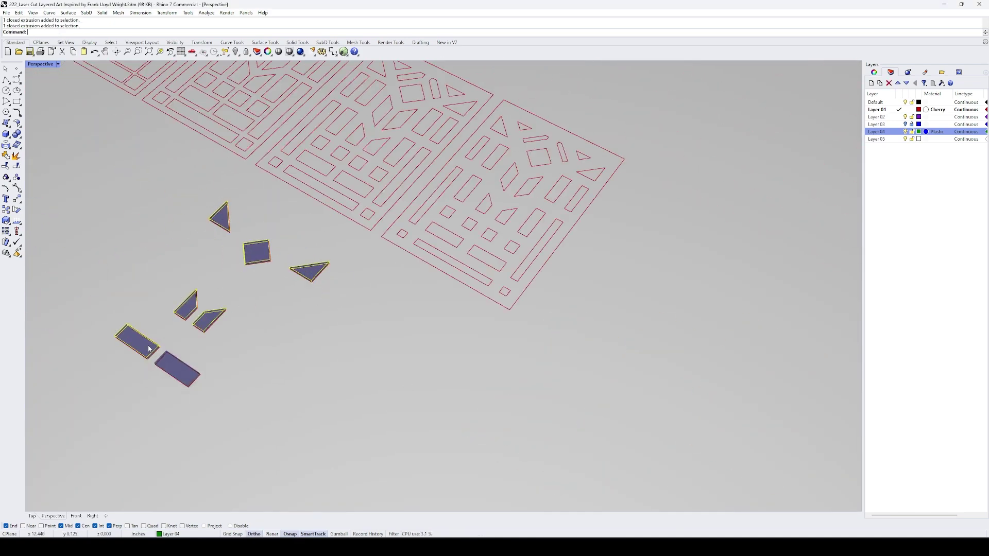
{"action": "left_click", "coordinate": [184, 376], "text": "shift"}
{"action": "type", "text": "m"}
{"action": "key", "text": "Return"}
{"action": "scroll", "coordinate": [186, 379], "scroll_direction": "up", "scroll_amount": 8}
{"action": "left_click", "coordinate": [194, 375]}
{"action": "scroll", "coordinate": [194, 379], "scroll_direction": "down", "scroll_amount": 14}
{"action": "scroll", "coordinate": [464, 361], "scroll_direction": "up", "scroll_amount": 9}
{"action": "right_click_drag", "start_coordinate": [458, 378], "coordinate": [595, 404]}
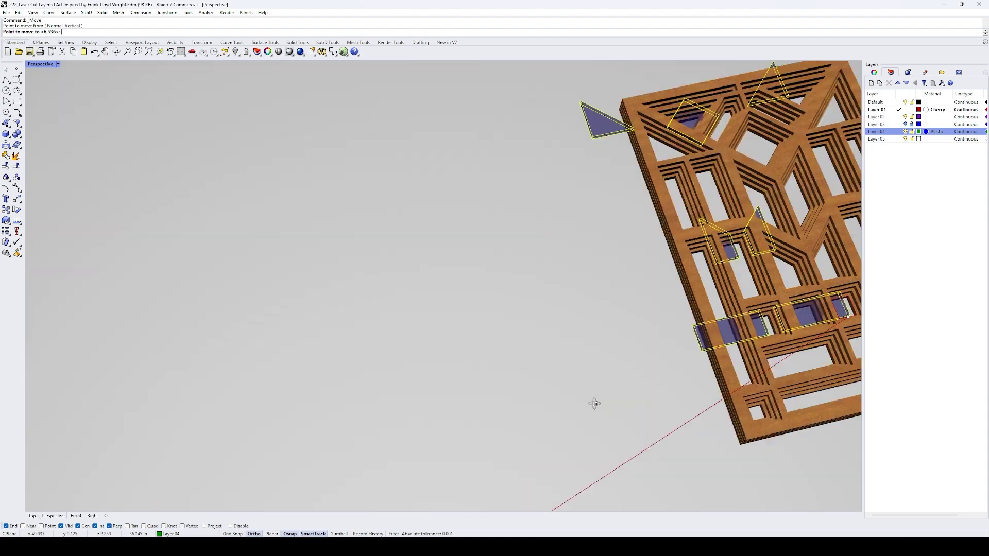
{"action": "scroll", "coordinate": [563, 242], "scroll_direction": "down", "scroll_amount": 3}
{"action": "scroll", "coordinate": [595, 309], "scroll_direction": "up", "scroll_amount": 6}
{"action": "left_click", "coordinate": [608, 295]}
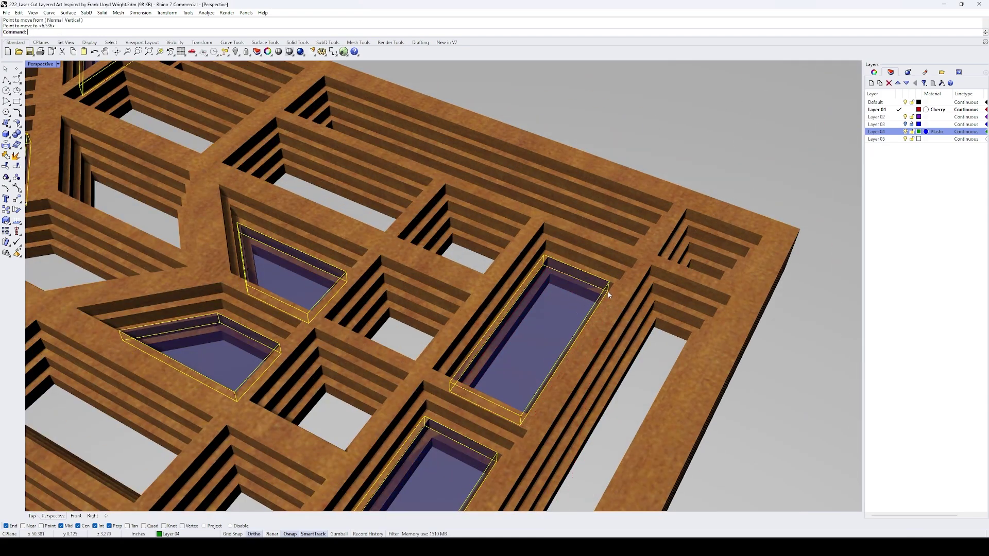
Step: Clear the selection of inlays and make Layer 04 the current layer
{"action": "scroll", "coordinate": [608, 295], "scroll_direction": "down", "scroll_amount": 10}
{"action": "type", "text": "z"}
{"action": "key", "text": "Return"}
{"action": "key", "text": "Escape"}
{"action": "key", "text": "Escape"}
{"action": "left_click", "coordinate": [898, 132]}
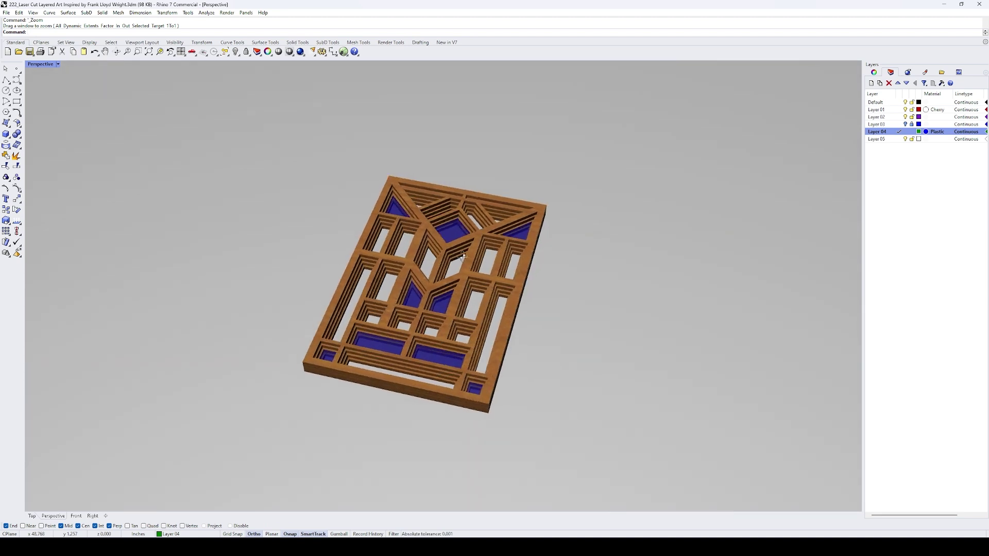